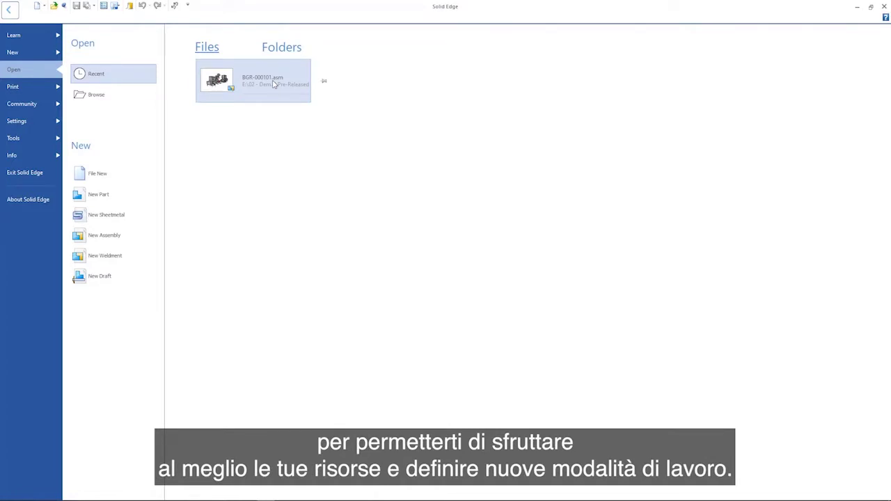
Open the recent assembly BGR-000101.asm in preview and apply the 02-Main Doser Unit display configuration
{"action": "left_click", "coordinate": [273, 84]}
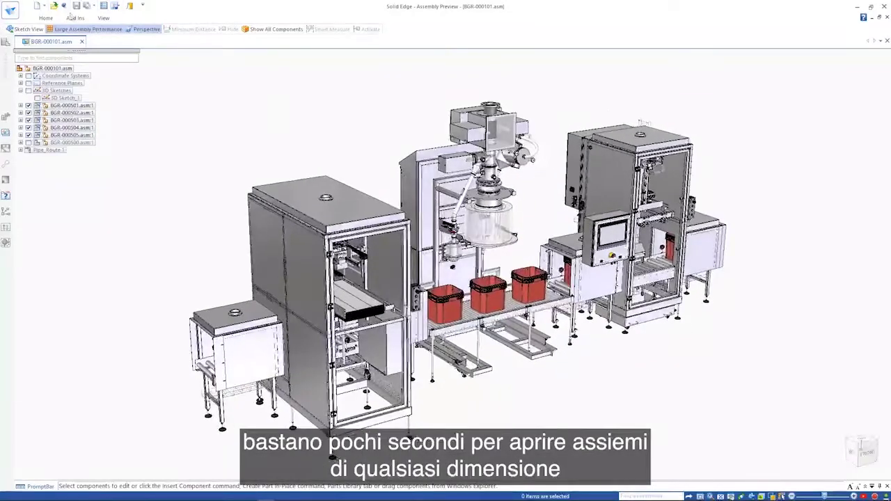
{"action": "left_click", "coordinate": [45, 18]}
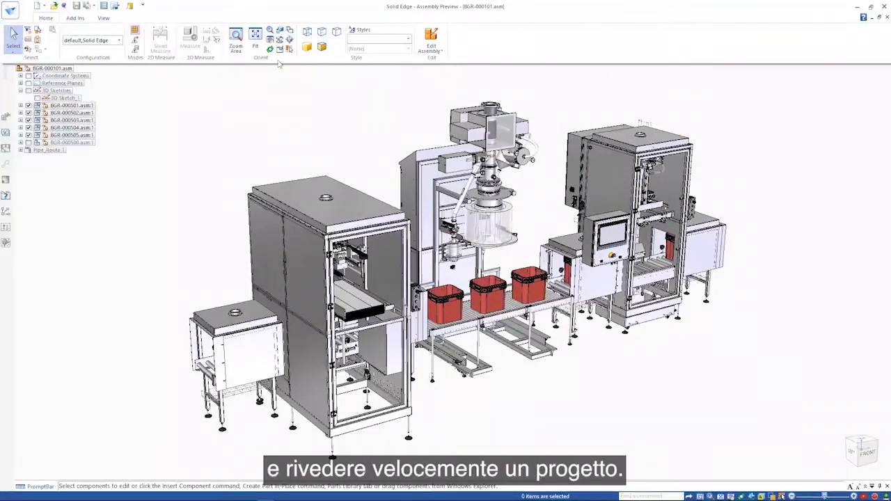
{"action": "left_click", "coordinate": [118, 41]}
{"action": "left_click", "coordinate": [101, 61]}
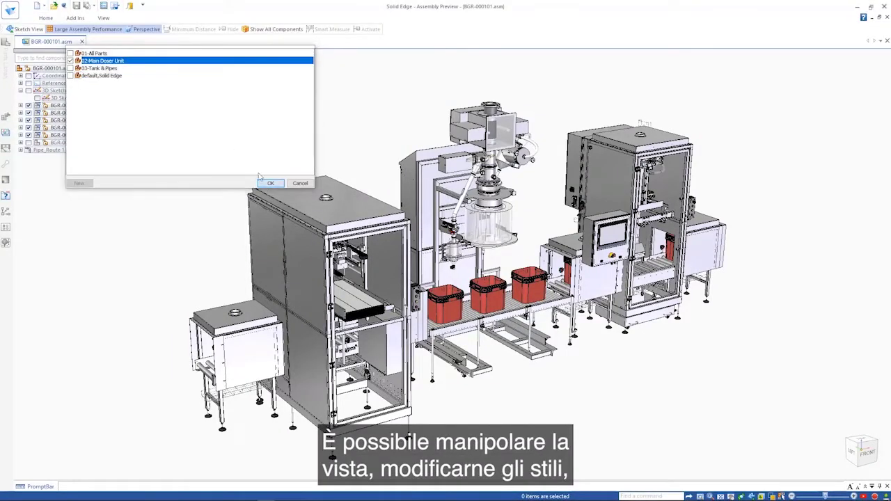
{"action": "left_click", "coordinate": [268, 183]}
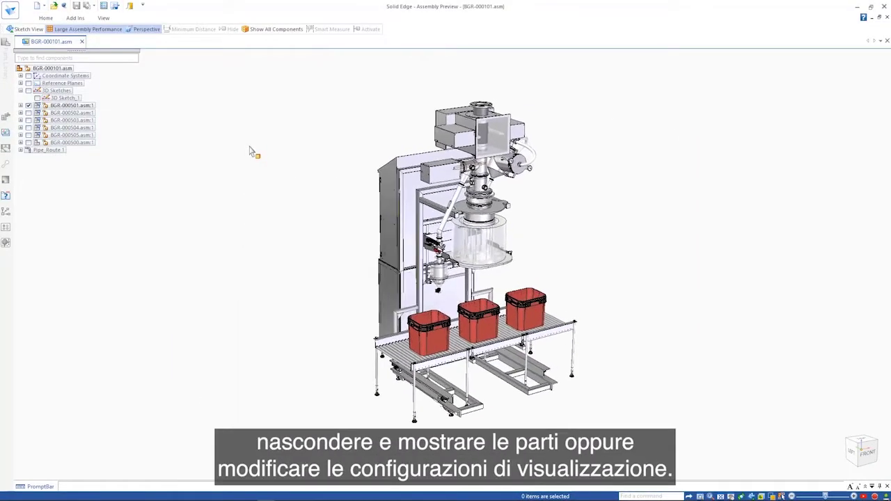
Load the previewed assembly for editing with options, using the Last saved open mode
{"action": "left_click", "coordinate": [47, 19]}
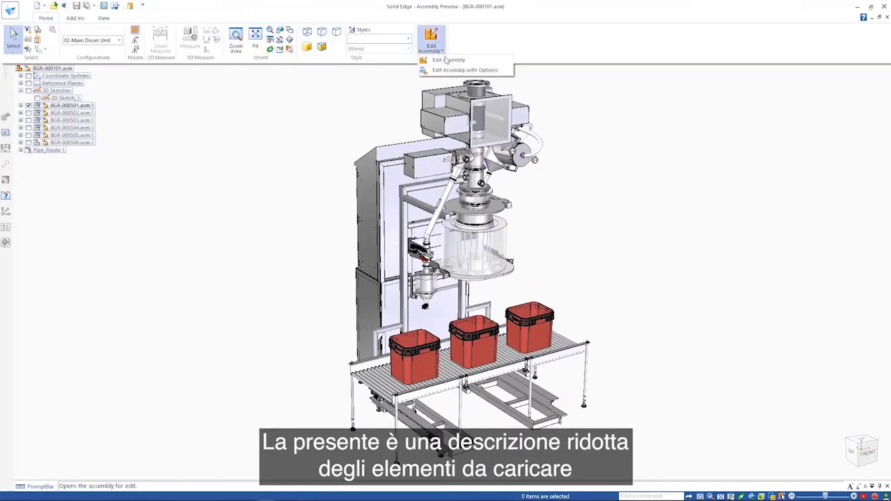
{"action": "left_click", "coordinate": [449, 70]}
{"action": "left_click", "coordinate": [477, 206]}
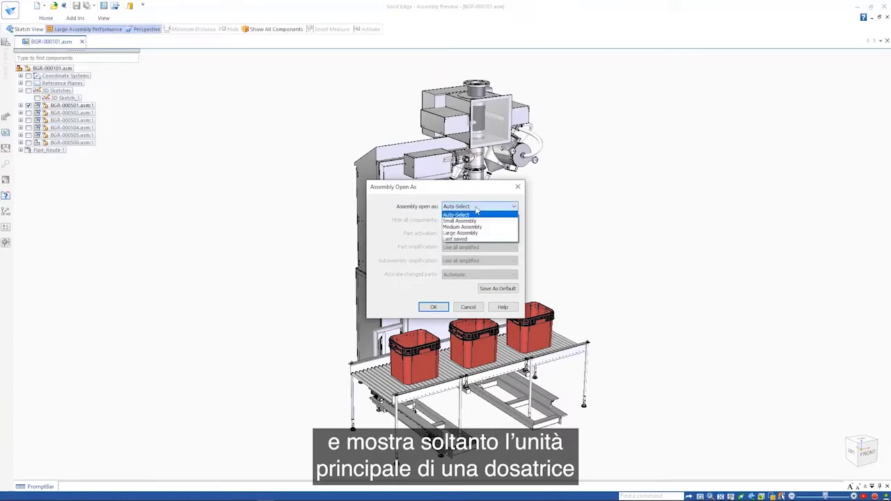
{"action": "left_click", "coordinate": [468, 240]}
{"action": "left_click", "coordinate": [433, 307]}
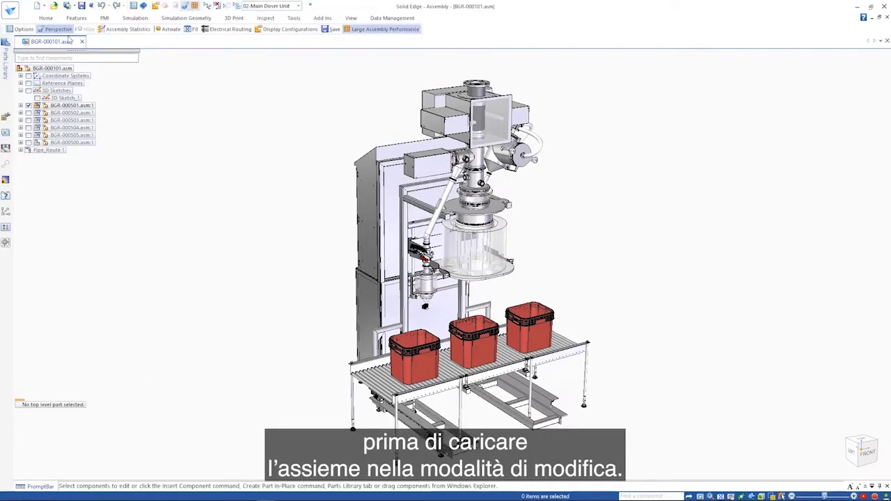
Edit the frame subassembly BGR-000785.asm in place and orient the view to its back side
{"action": "left_click", "coordinate": [66, 32]}
{"action": "double_click", "coordinate": [413, 236]}
{"action": "left_click", "coordinate": [761, 496]}
{"action": "left_click", "coordinate": [764, 431]}
Add a 150 x 100 mm gusset plate, 10 mm thick, in the corner between the left upright and the crossbar of the frame
{"action": "left_click", "coordinate": [46, 18]}
{"action": "left_click", "coordinate": [206, 35]}
{"action": "left_click", "coordinate": [216, 82]}
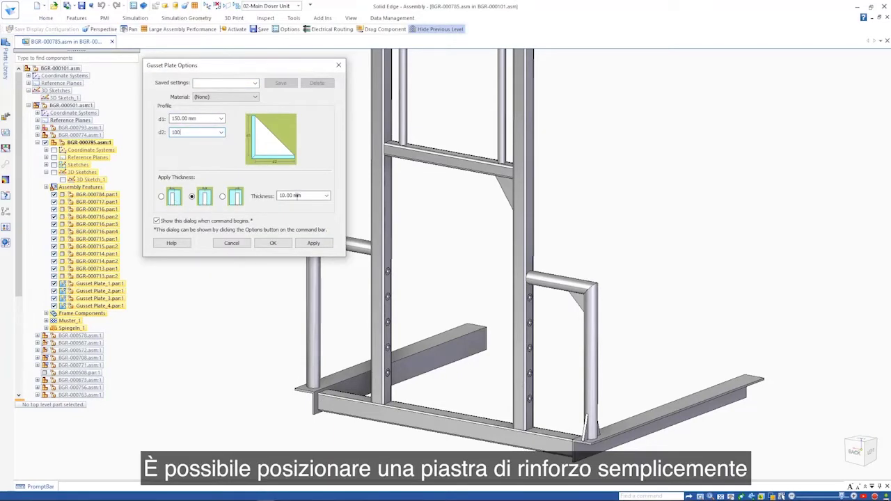
{"action": "left_click", "coordinate": [272, 243]}
{"action": "middle_click_drag", "start_coordinate": [388, 199], "coordinate": [388, 147]}
{"action": "left_click", "coordinate": [380, 253]}
{"action": "left_click", "coordinate": [407, 251]}
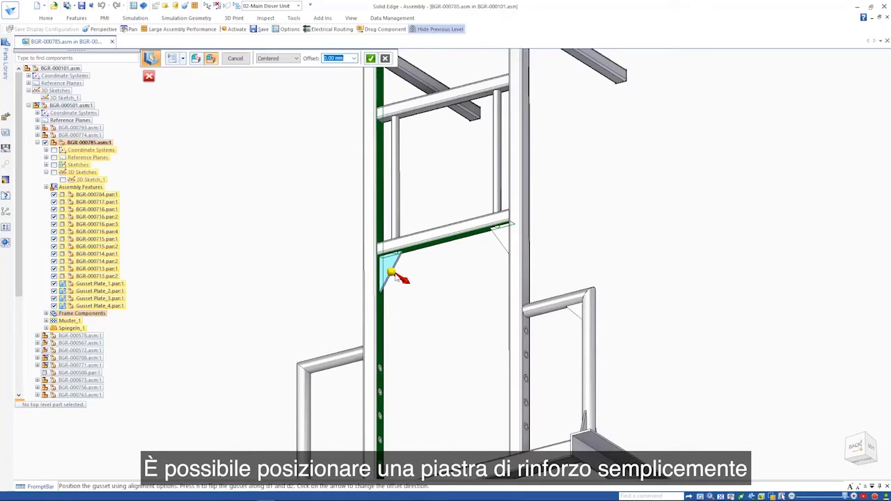
{"action": "left_click", "coordinate": [277, 68]}
{"action": "right_click", "coordinate": [294, 90]}
{"action": "right_click", "coordinate": [295, 90]}
Add a 100 x 30 mm gusset plate, 10 mm thick, at the foot of the frame's left tubular post
{"action": "middle_click_drag", "start_coordinate": [295, 90], "coordinate": [231, 151]}
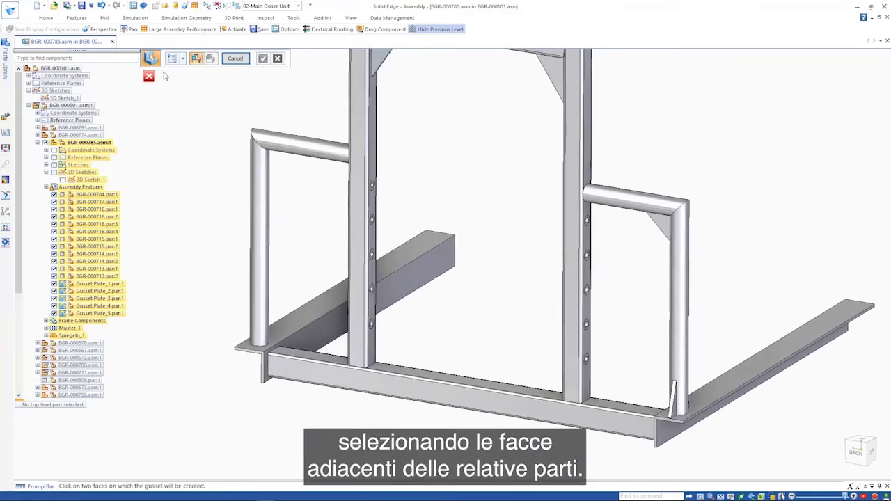
{"action": "left_click", "coordinate": [172, 58]}
{"action": "left_click", "coordinate": [273, 243]}
{"action": "left_click", "coordinate": [259, 299]}
{"action": "left_click", "coordinate": [293, 317]}
{"action": "left_click", "coordinate": [213, 312]}
{"action": "right_click", "coordinate": [212, 313]}
Add a gusset plate with an 18 mm offset between the left tubular post and the base beam, and confirm the options for another plate
{"action": "left_click", "coordinate": [161, 229]}
{"action": "left_click", "coordinate": [193, 324]}
{"action": "left_click", "coordinate": [157, 351]}
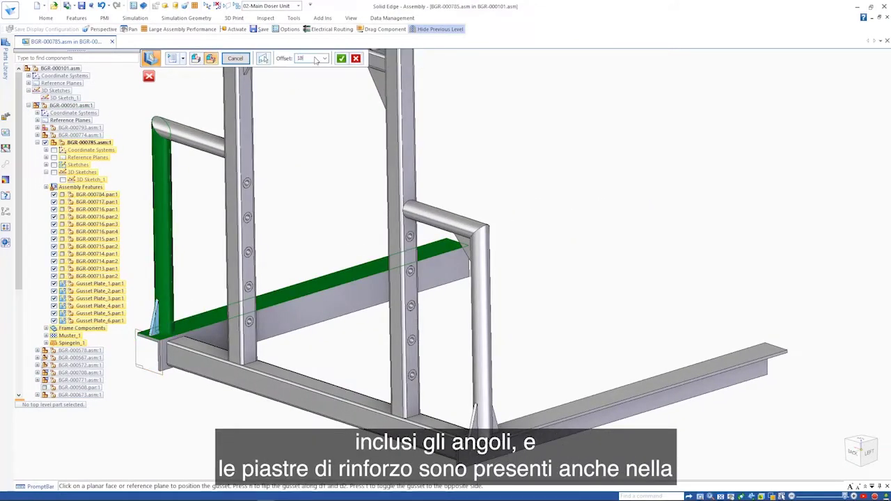
{"action": "right_click", "coordinate": [157, 351]}
{"action": "right_click", "coordinate": [232, 134]}
{"action": "left_click", "coordinate": [170, 58]}
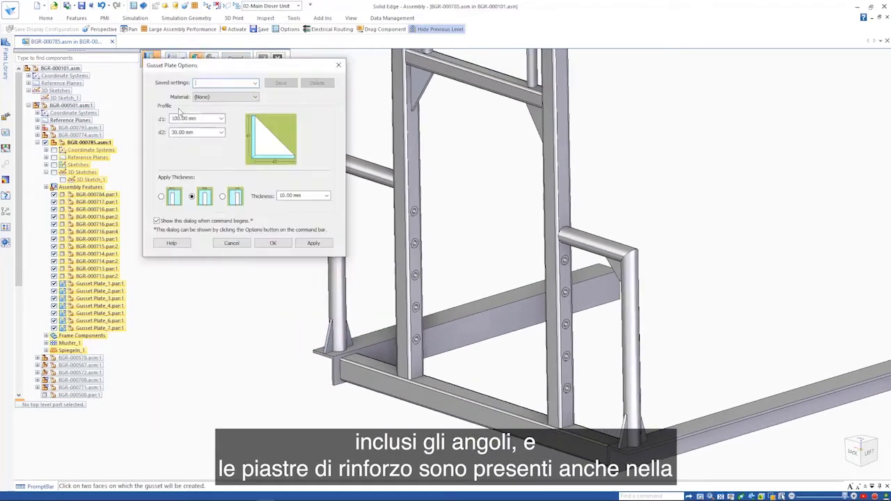
{"action": "left_click", "coordinate": [273, 243]}
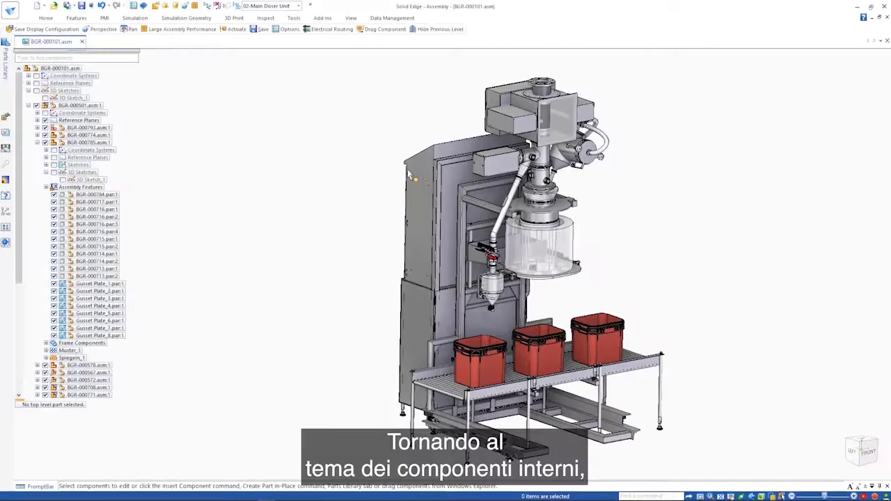
Open the subassembly BGR-000756.asm from the doser unit and apply its 02-Internal Component display configuration
{"action": "right_click", "coordinate": [516, 165]}
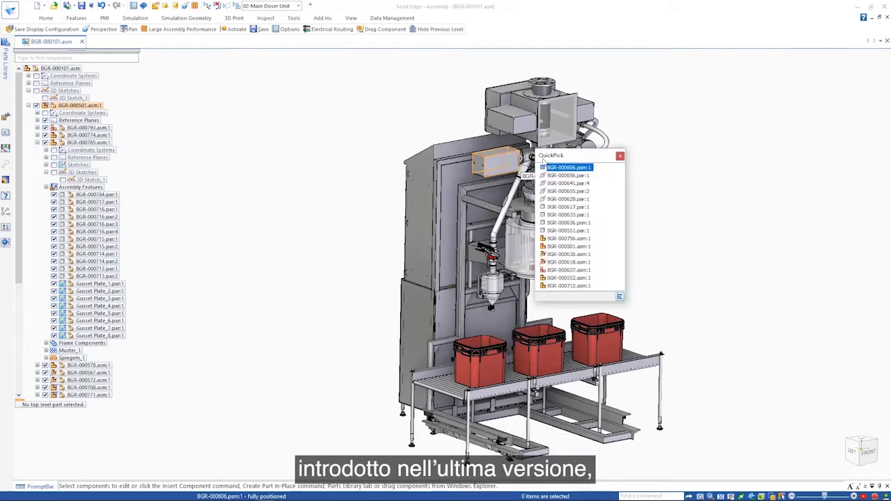
{"action": "left_click", "coordinate": [570, 238]}
{"action": "right_click", "coordinate": [603, 210]}
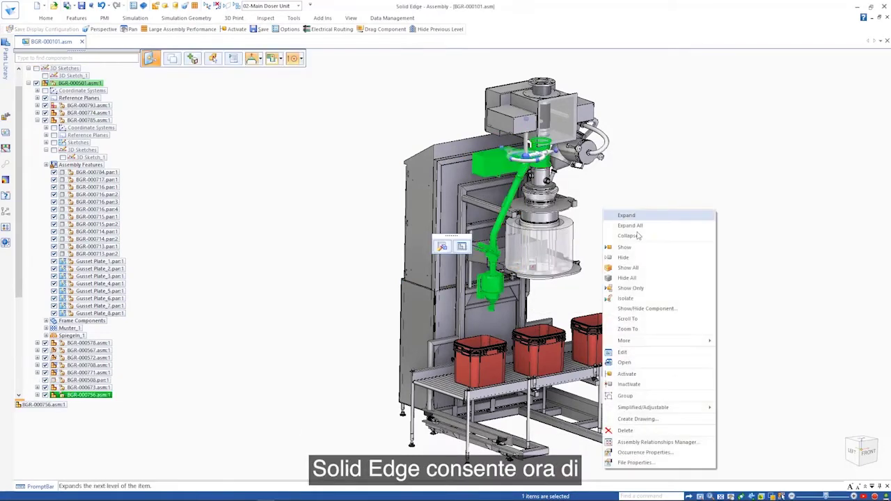
{"action": "left_click", "coordinate": [625, 363]}
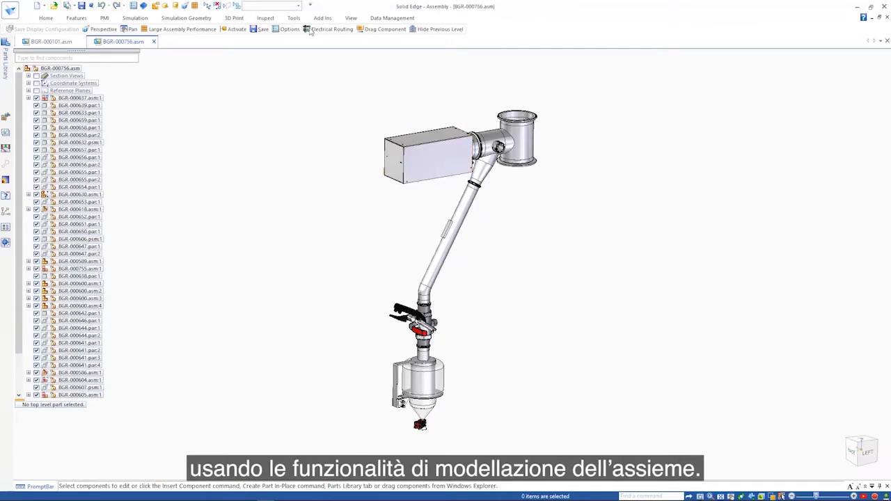
{"action": "left_click", "coordinate": [299, 5]}
{"action": "left_click", "coordinate": [449, 150]}
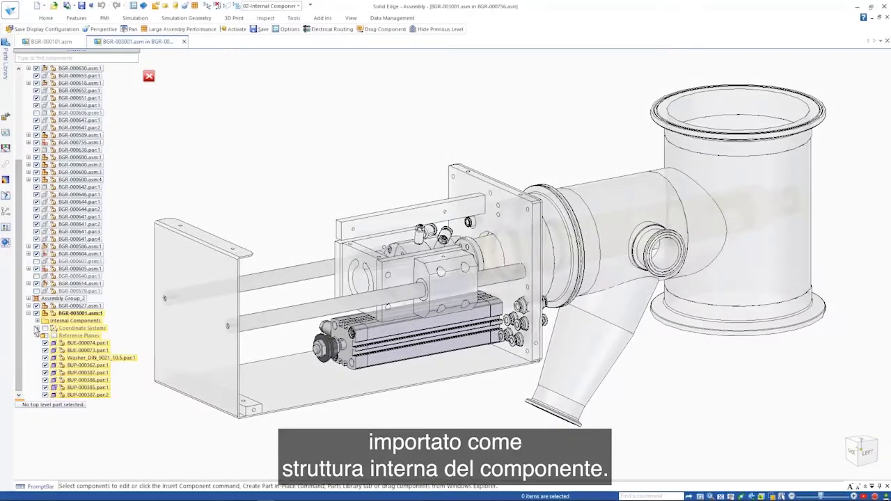
Expand the internal components of BGR-003001.asm and start creating a new internal component in that assembly
{"action": "left_click", "coordinate": [37, 320]}
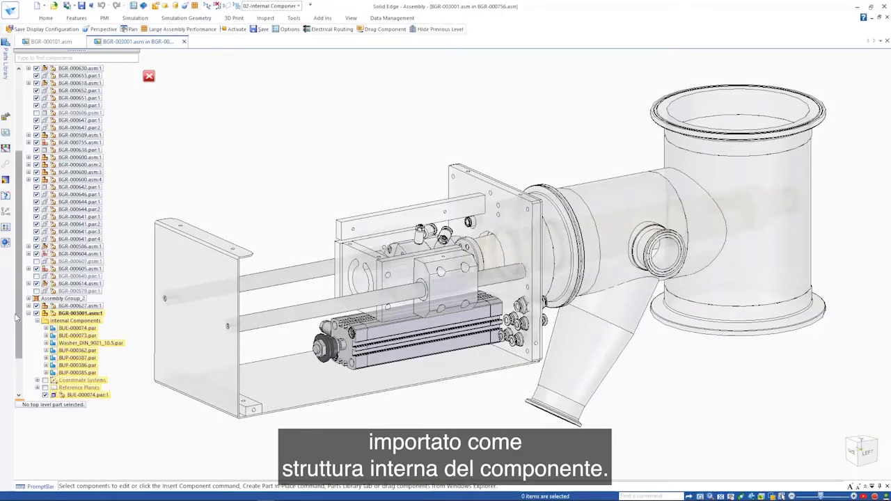
{"action": "left_click_drag", "start_coordinate": [18, 311], "coordinate": [18, 380]}
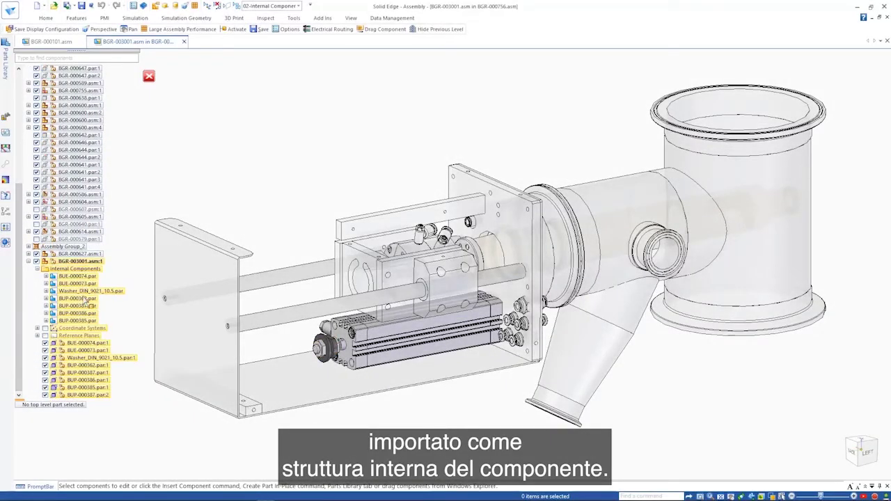
{"action": "left_click", "coordinate": [46, 18]}
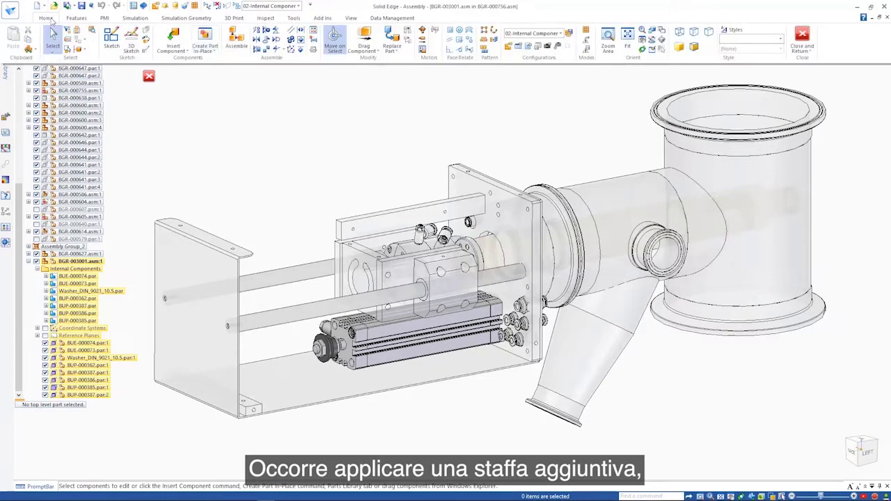
{"action": "left_click", "coordinate": [205, 47]}
{"action": "left_click", "coordinate": [232, 70]}
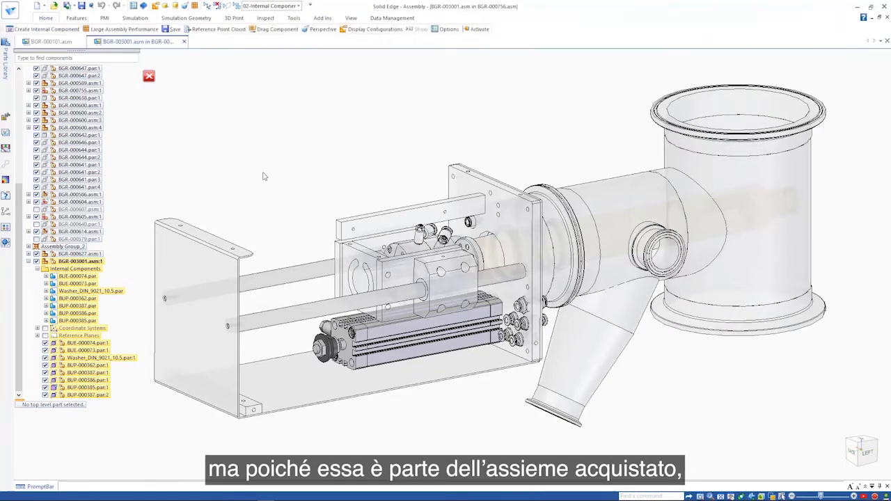
{"action": "key", "text": "Return"}
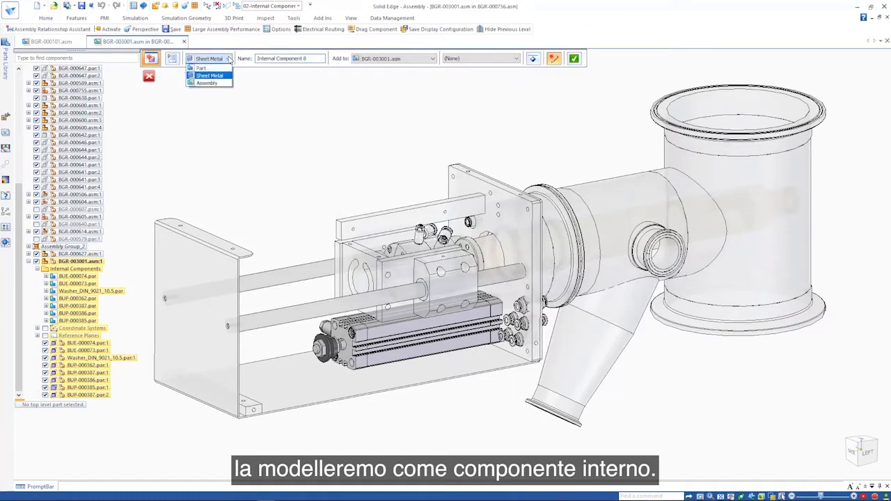
Define the internal component as sheet metal named BGR-003002, made of Stainless Steel, within BGR-003001.asm
{"action": "left_click", "coordinate": [220, 76]}
{"action": "left_click", "coordinate": [305, 62]}
{"action": "type", "text": "BGR-003002"}
{"action": "left_click", "coordinate": [481, 58]}
{"action": "left_click", "coordinate": [487, 90]}
{"action": "right_click", "coordinate": [382, 186]}
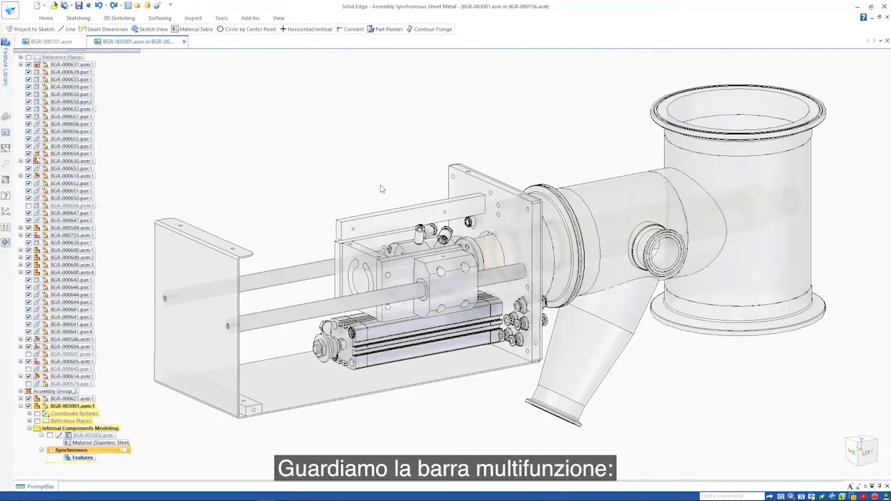
Sketch a four-line bracket profile beside the cylinder: about 43.5 mm horizontal, 66 mm vertical, 84.5 mm sloped and a final vertical line
{"action": "left_click", "coordinate": [47, 18]}
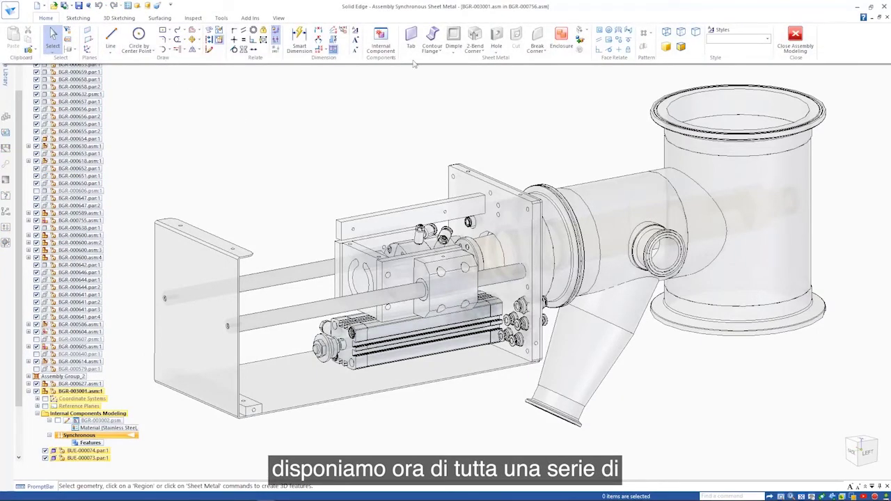
{"action": "left_click", "coordinate": [111, 39]}
{"action": "key", "text": "F3"}
{"action": "key", "text": "ctrl+h"}
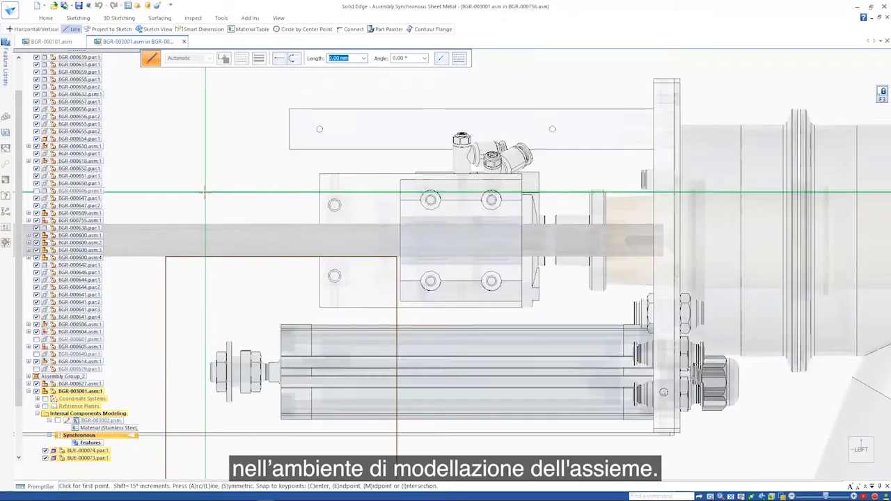
{"action": "left_click", "coordinate": [320, 173]}
{"action": "left_click", "coordinate": [407, 173]}
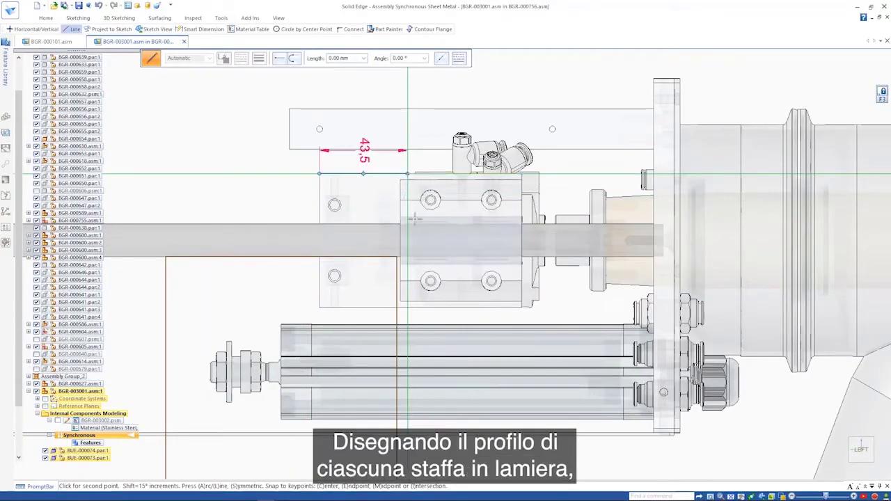
{"action": "left_click", "coordinate": [407, 307]}
{"action": "left_click", "coordinate": [237, 325]}
{"action": "left_click", "coordinate": [235, 417]}
{"action": "key", "text": "Escape"}
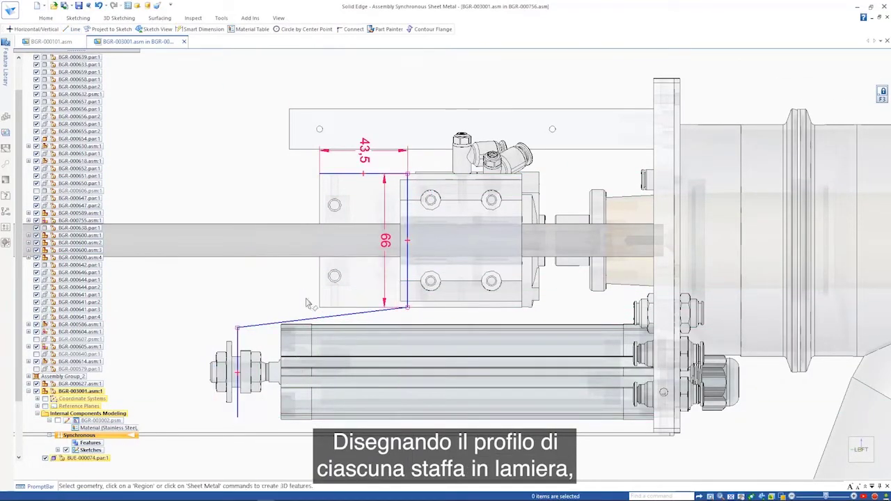
Make the sloped line of the bracket profile horizontal and dimension its length to 85 mm
{"action": "left_click", "coordinate": [304, 320]}
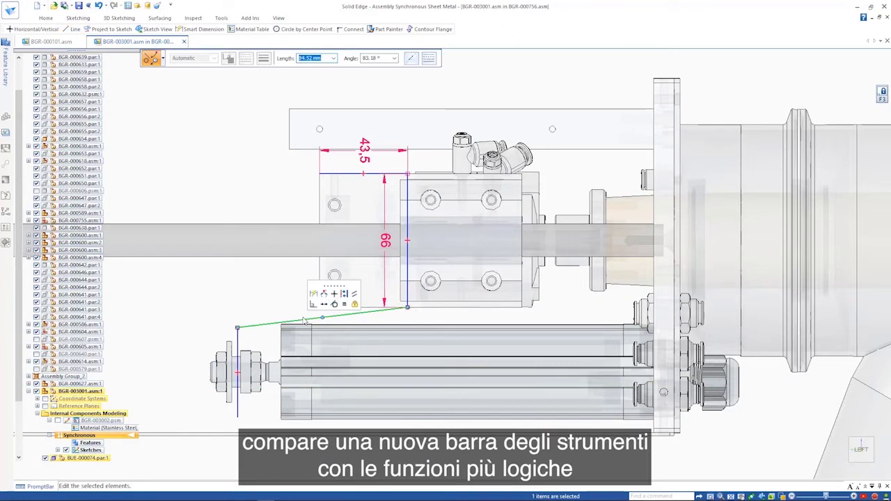
{"action": "left_click", "coordinate": [334, 294]}
{"action": "left_click", "coordinate": [283, 283]}
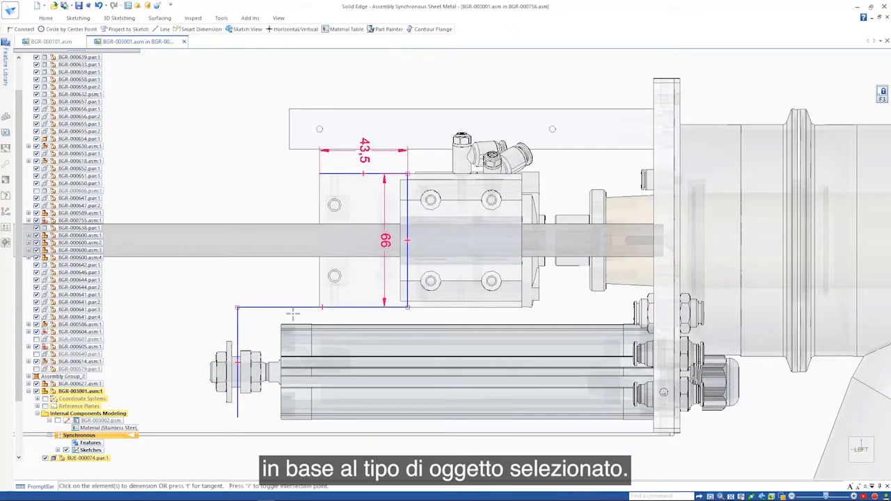
{"action": "left_click", "coordinate": [293, 318]}
{"action": "type", "text": "85"}
{"action": "key", "text": "Return"}
Dimension the lower vertical line of the bracket profile to 47 mm
{"action": "left_click", "coordinate": [237, 329]}
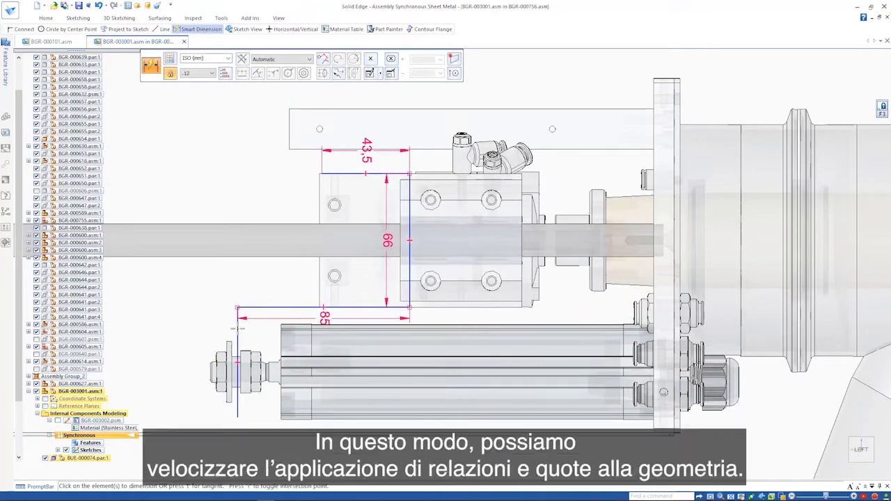
{"action": "left_click", "coordinate": [198, 338]}
{"action": "key", "text": "Escape"}
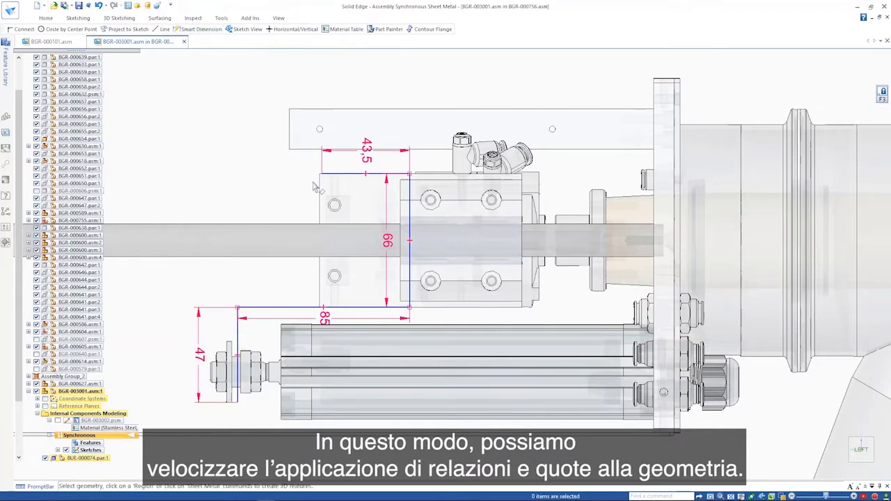
{"action": "left_click", "coordinate": [334, 176]}
{"action": "key", "text": "Escape"}
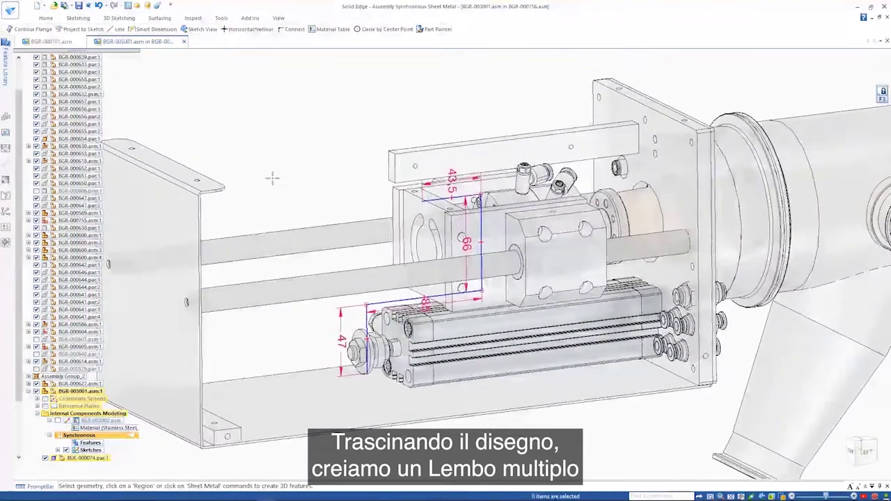
Create a contour flange along the whole sketched profile chain to form the sheet metal bracket
{"action": "left_click", "coordinate": [463, 288]}
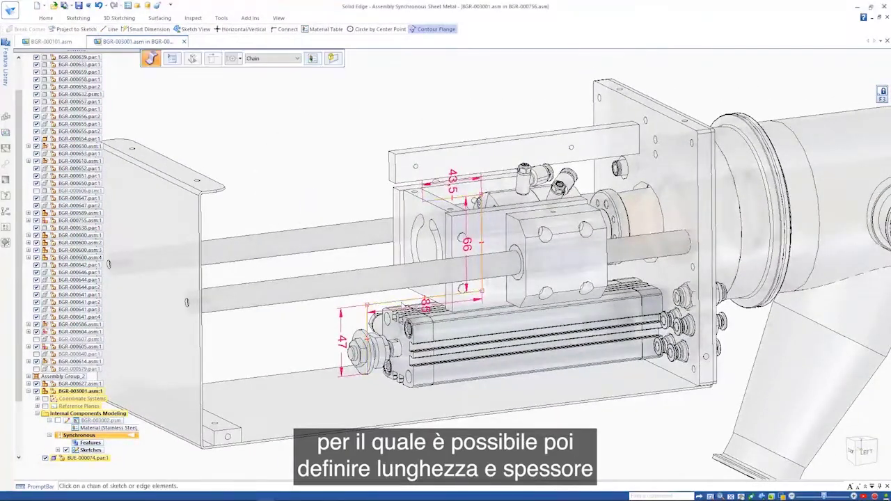
{"action": "left_click", "coordinate": [424, 298]}
{"action": "key", "text": "Tab"}
{"action": "key", "text": "Return"}
Break the sheet metal bracket's corners and sketch a 25 mm circle for a hole on each of its two vertical faces
{"action": "left_click", "coordinate": [29, 28]}
{"action": "right_click_drag", "start_coordinate": [291, 144], "coordinate": [333, 148]}
{"action": "key", "text": "F3"}
{"action": "left_click", "coordinate": [367, 352]}
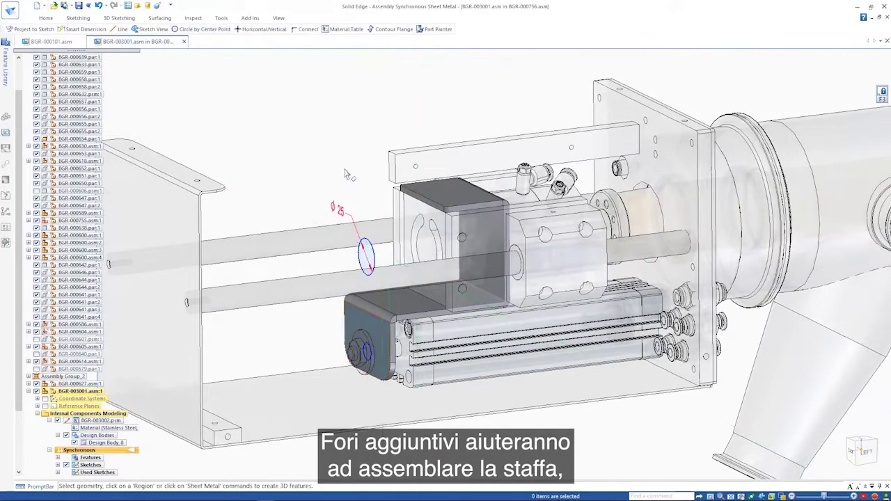
Cut the two circular holes through the bracket using the sketched circle regions
{"action": "scroll", "coordinate": [408, 426], "scroll_direction": "up", "scroll_amount": 5}
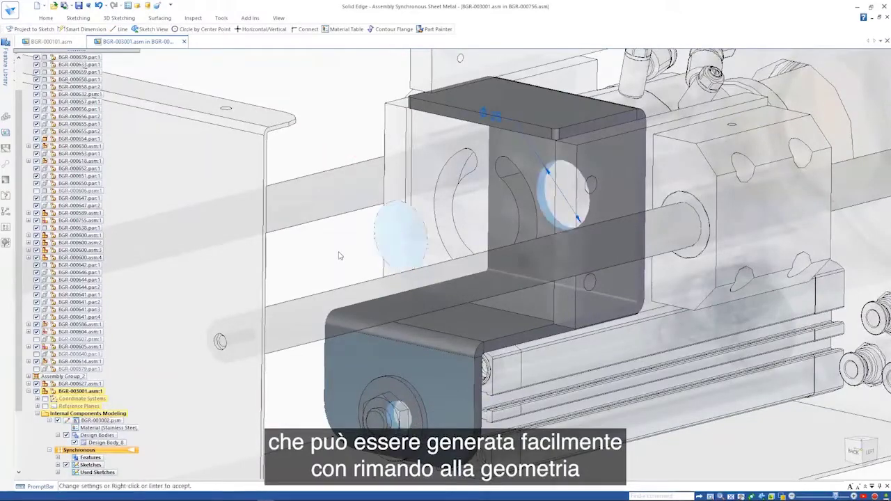
{"action": "right_click", "coordinate": [338, 250]}
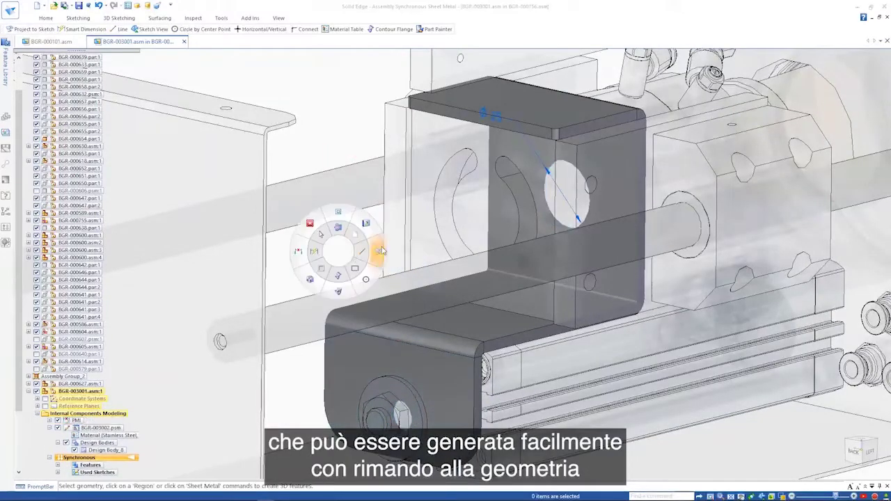
{"action": "left_click", "coordinate": [380, 251]}
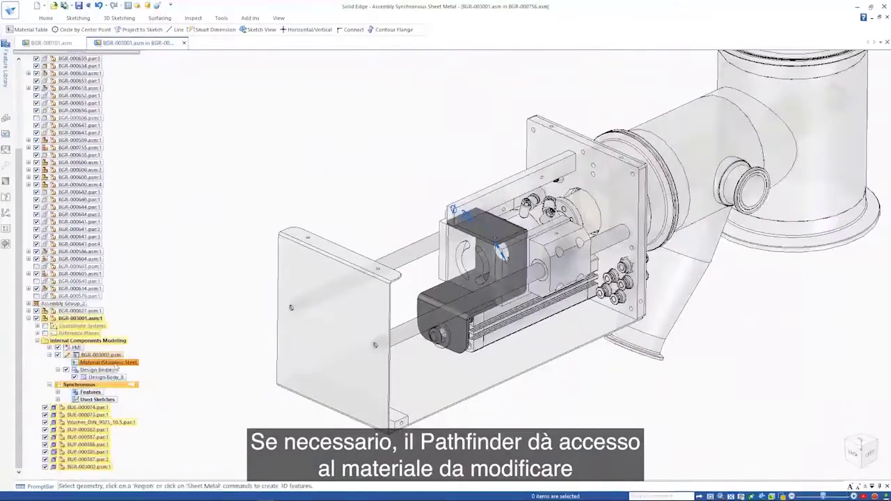
Open the Material Table for bracket BGR-003002 and examine its material and gage properties
{"action": "right_click", "coordinate": [115, 366]}
{"action": "left_click", "coordinate": [147, 327]}
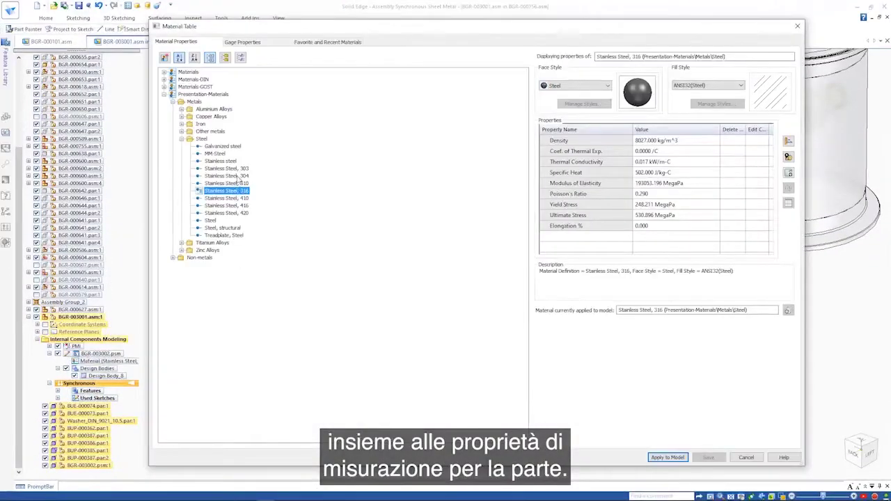
{"action": "left_click", "coordinate": [242, 42]}
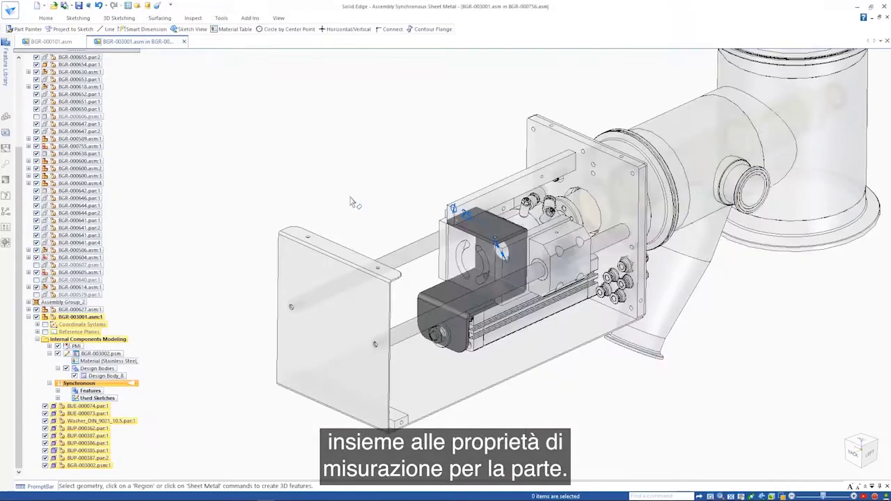
Expand the bracket's list of modelled features and repaint its body with Part Painter
{"action": "left_click", "coordinate": [57, 391]}
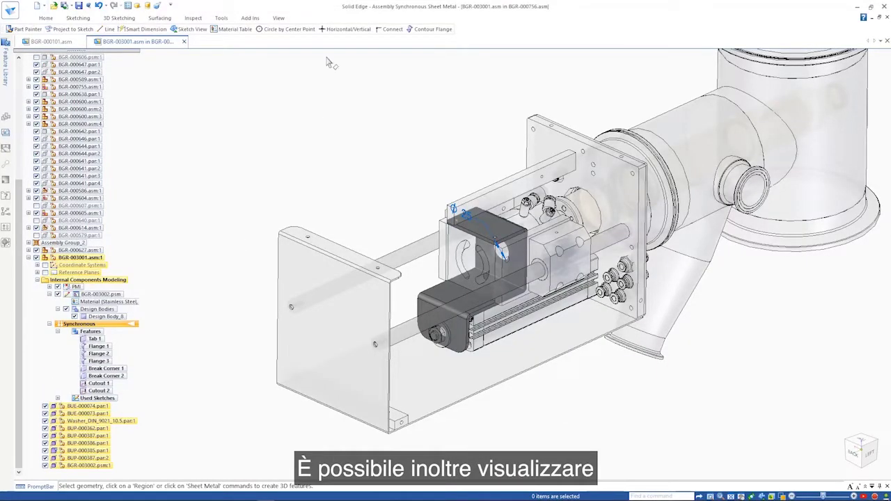
{"action": "left_click", "coordinate": [278, 17]}
{"action": "left_click", "coordinate": [348, 43]}
{"action": "left_click", "coordinate": [476, 233]}
{"action": "left_click", "coordinate": [398, 60]}
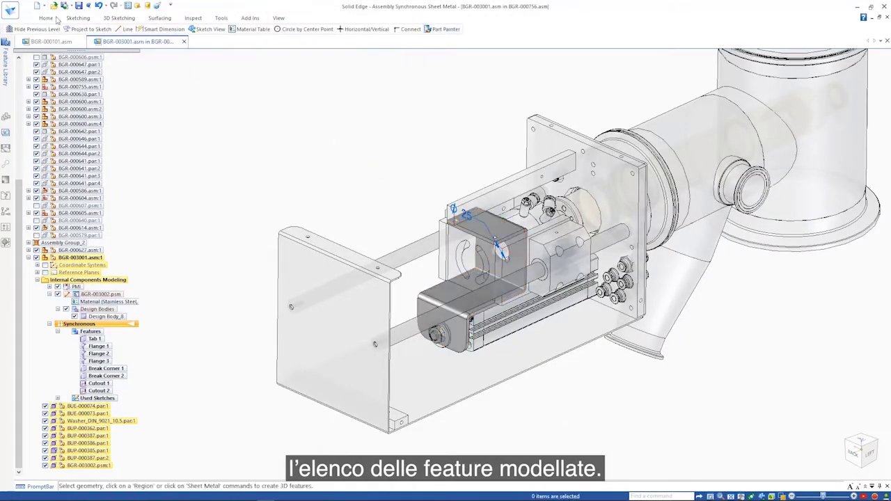
Return from sheet metal modelling to assembly BGR-003001 and create the bracket's relationships to neighbouring parts with the Assembly Relationship Assistant
{"action": "left_click", "coordinate": [47, 18]}
{"action": "left_click", "coordinate": [796, 38]}
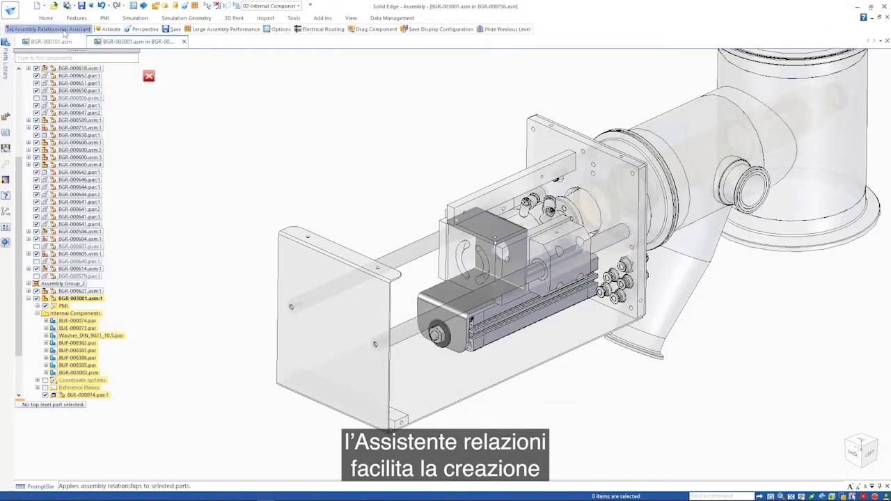
{"action": "left_click", "coordinate": [64, 31]}
{"action": "left_click", "coordinate": [521, 205]}
{"action": "left_click", "coordinate": [483, 239]}
{"action": "left_click", "coordinate": [268, 58]}
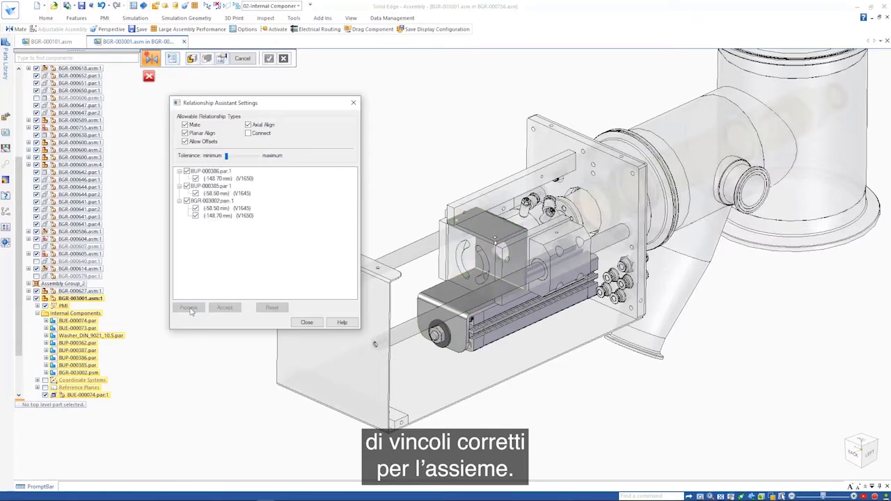
{"action": "left_click", "coordinate": [224, 307]}
{"action": "left_click", "coordinate": [306, 322]}
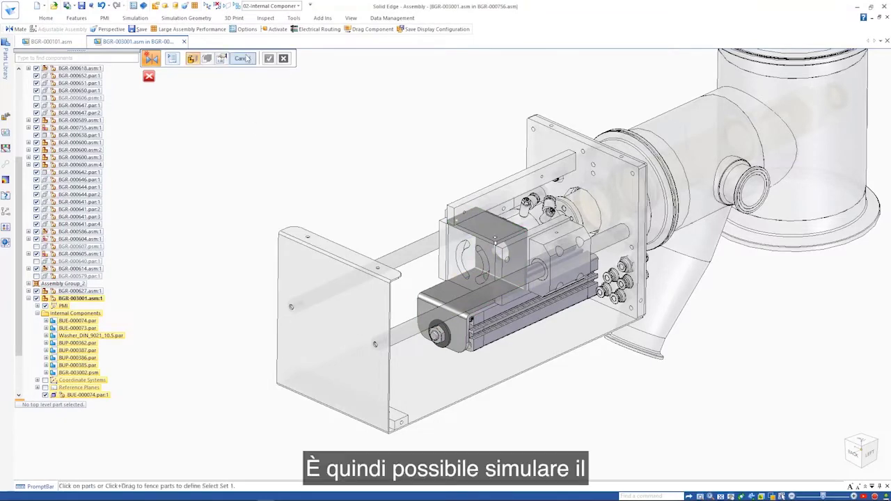
{"action": "left_click", "coordinate": [242, 60]}
Return to assembly BGR-000756 and simulate the cylinder's stroke with Drag Component, moving the bracket and its attached parts
{"action": "right_click", "coordinate": [284, 143]}
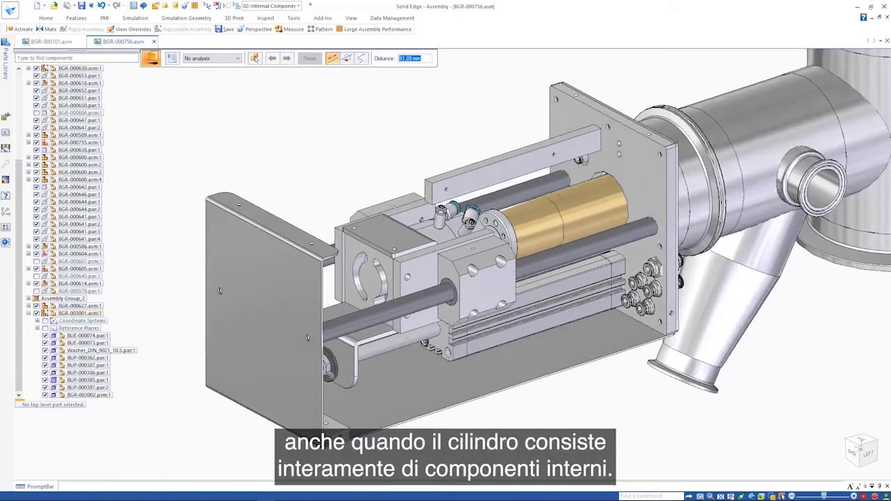
{"action": "left_click_drag", "start_coordinate": [414, 349], "coordinate": [424, 346]}
{"action": "key", "text": "Escape"}
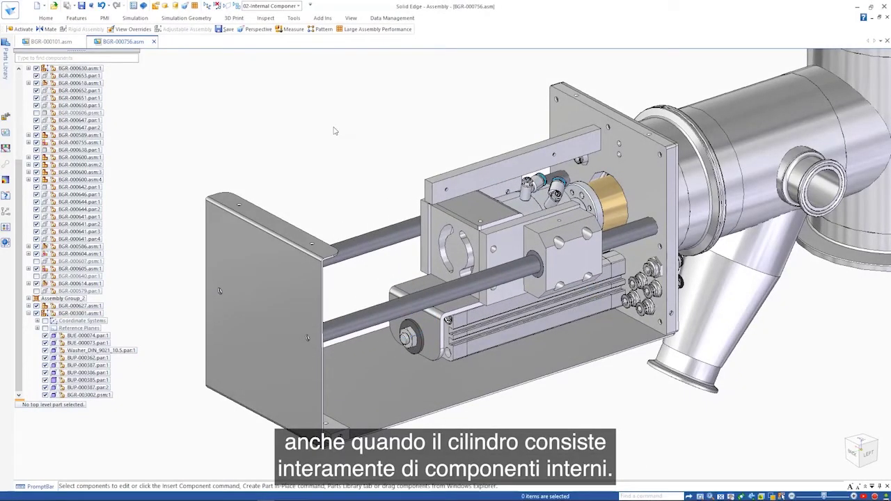
Find component BGR-000652.par:1 by name in the assembly and open the part in its own window
{"action": "left_click", "coordinate": [118, 58]}
{"action": "type", "text": "BGR-"}
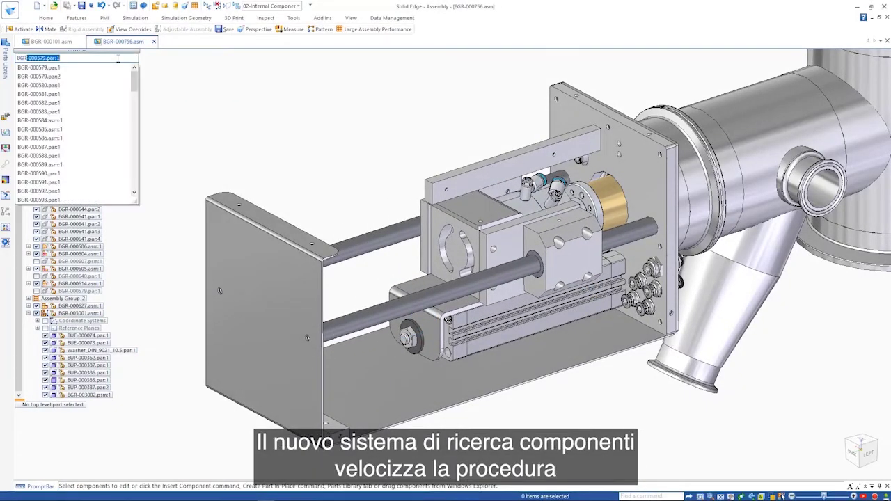
{"action": "type", "text": "000"}
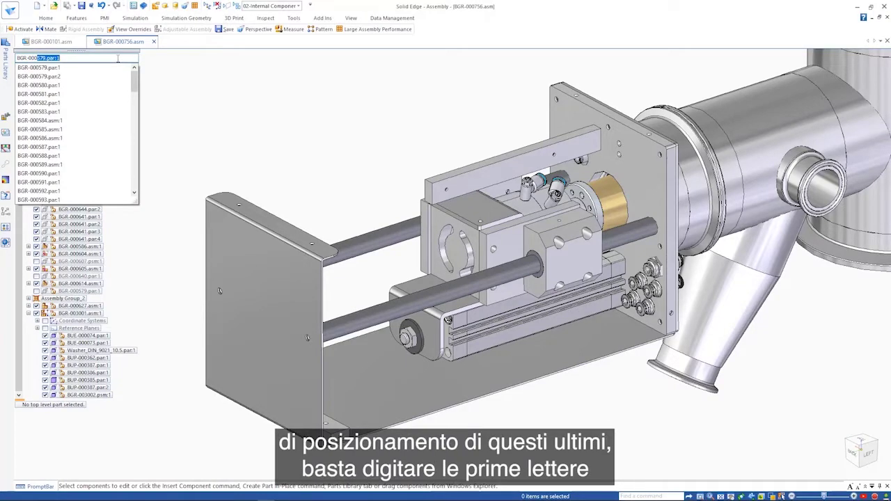
{"action": "type", "text": "652"}
{"action": "key", "text": "Return"}
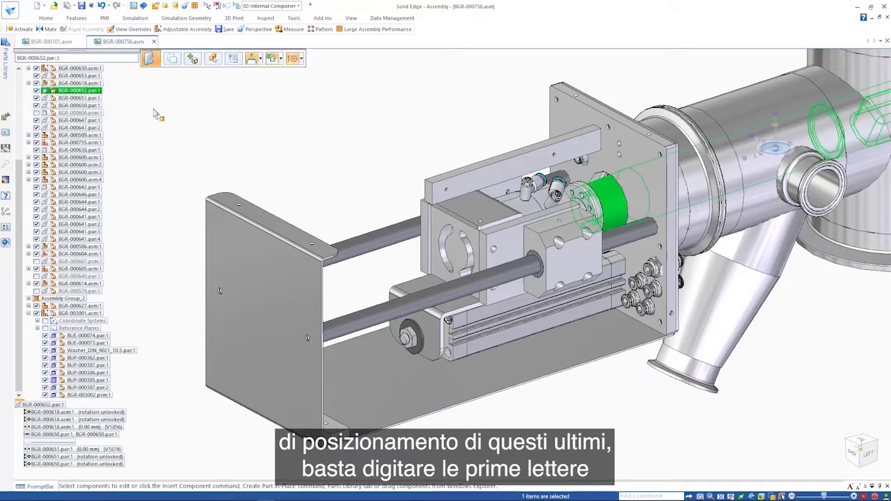
{"action": "right_click", "coordinate": [423, 147]}
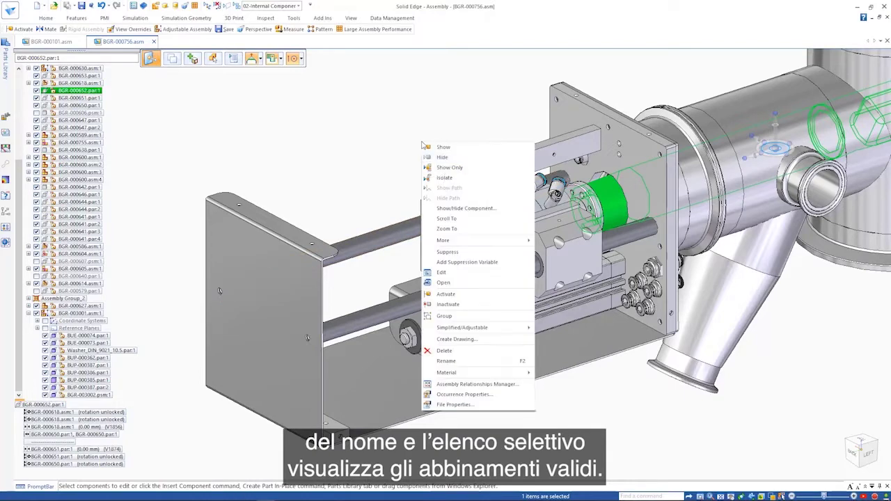
{"action": "left_click", "coordinate": [453, 284]}
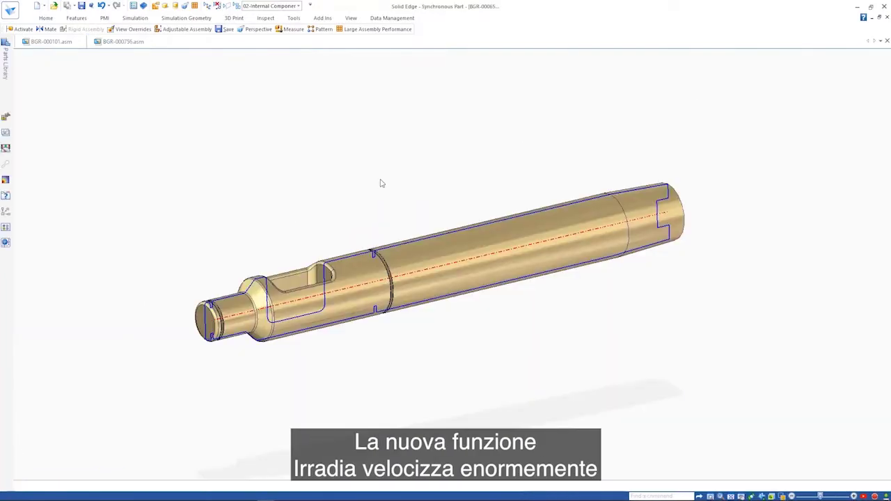
Start Radiate and select the pocketed shaft section's cylindrical face with the matching coaxial faces at the stepped end, leaving out the long cylinder
{"action": "left_click", "coordinate": [45, 18]}
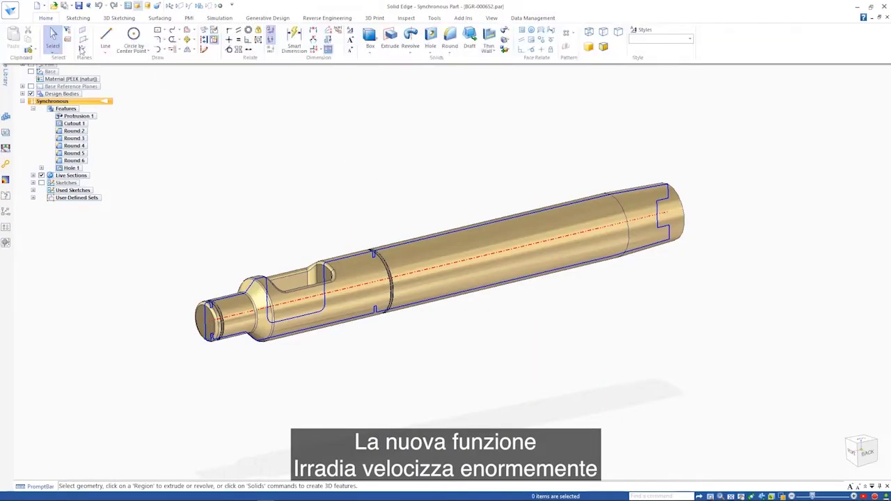
{"action": "left_click", "coordinate": [410, 52]}
{"action": "left_click", "coordinate": [424, 70]}
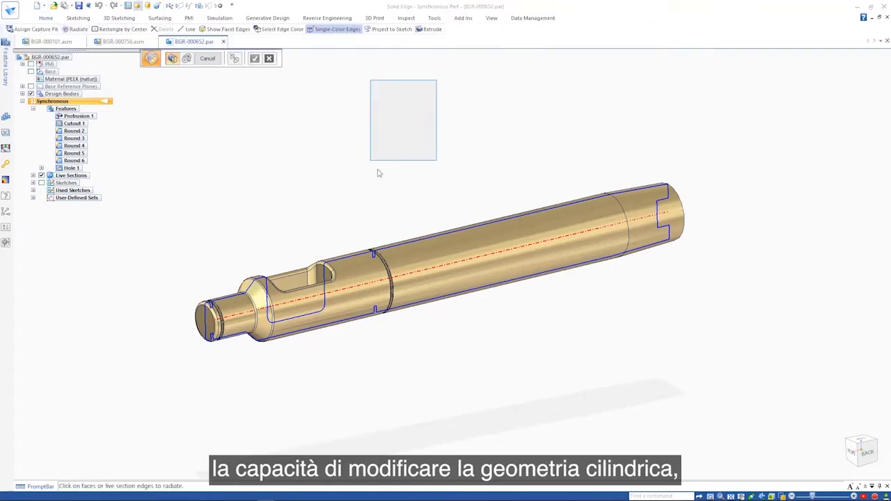
{"action": "left_click", "coordinate": [354, 265]}
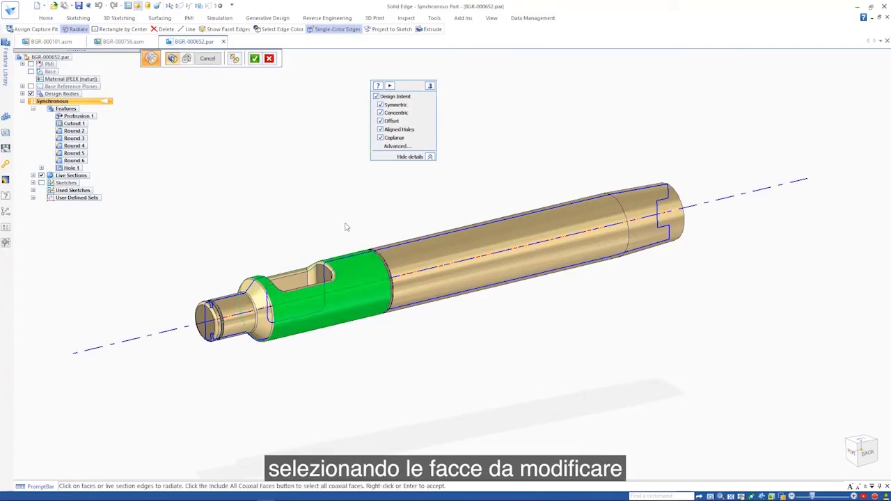
{"action": "left_click", "coordinate": [235, 59]}
{"action": "left_click", "coordinate": [510, 233]}
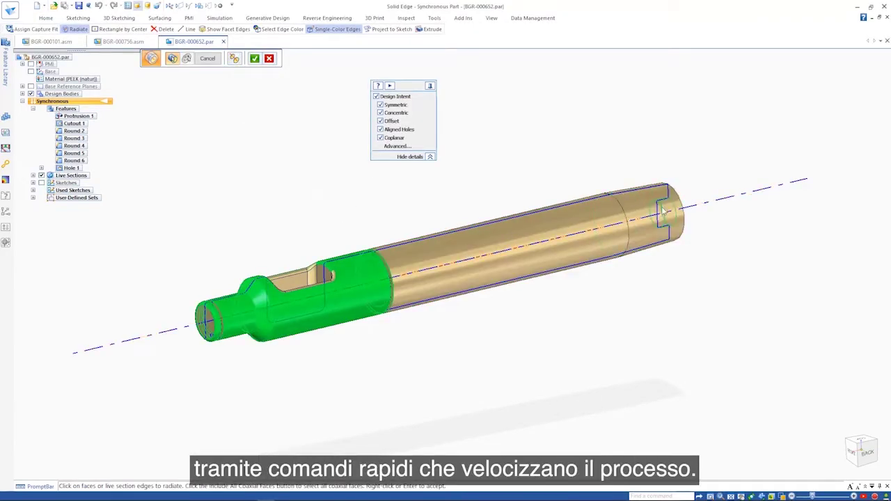
{"action": "scroll", "coordinate": [346, 310], "scroll_direction": "up", "scroll_amount": 5}
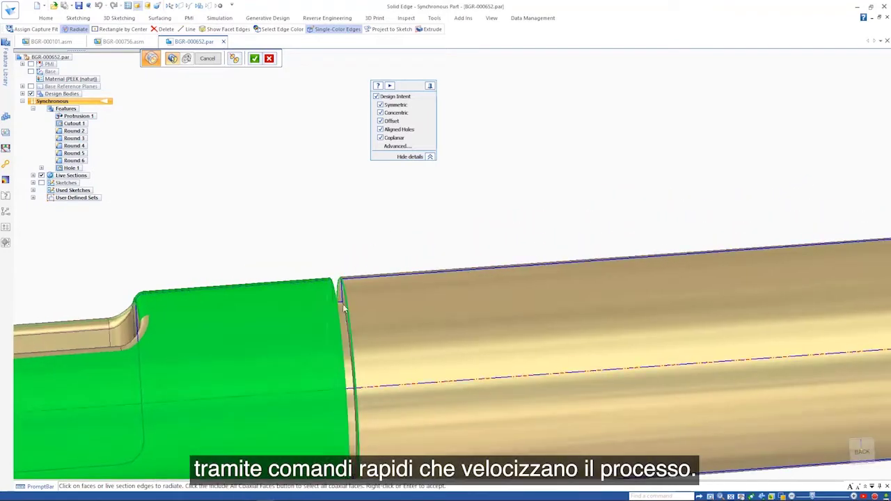
{"action": "key", "text": "alt+F5"}
{"action": "right_click", "coordinate": [318, 219]}
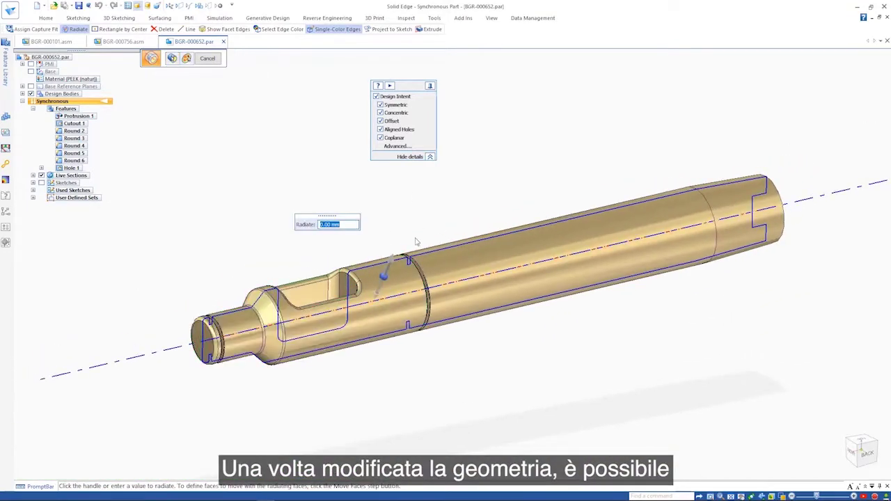
Define the pocket cutout feature as a moving face group and radiate the selected shaft faces together with it
{"action": "left_click", "coordinate": [389, 258]}
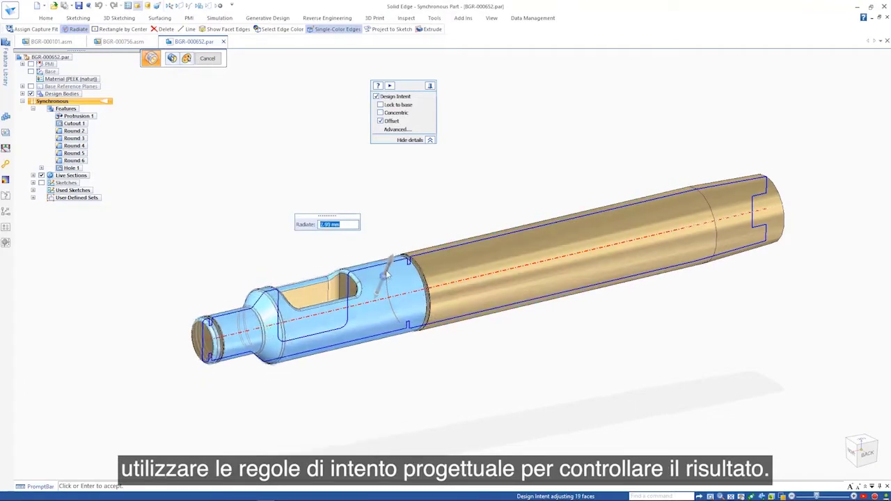
{"action": "left_click", "coordinate": [172, 58]}
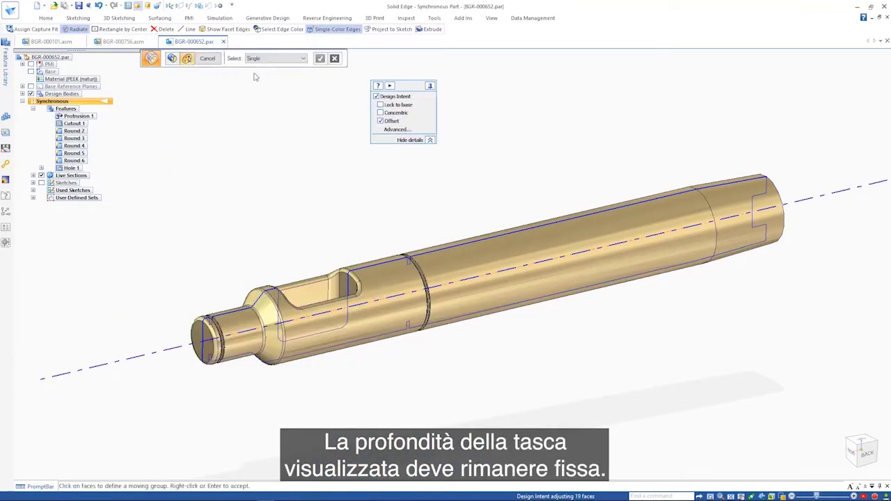
{"action": "left_click", "coordinate": [266, 79]}
{"action": "middle_click_drag", "start_coordinate": [286, 153], "coordinate": [313, 225]}
{"action": "left_click", "coordinate": [331, 354]}
{"action": "right_click", "coordinate": [317, 312]}
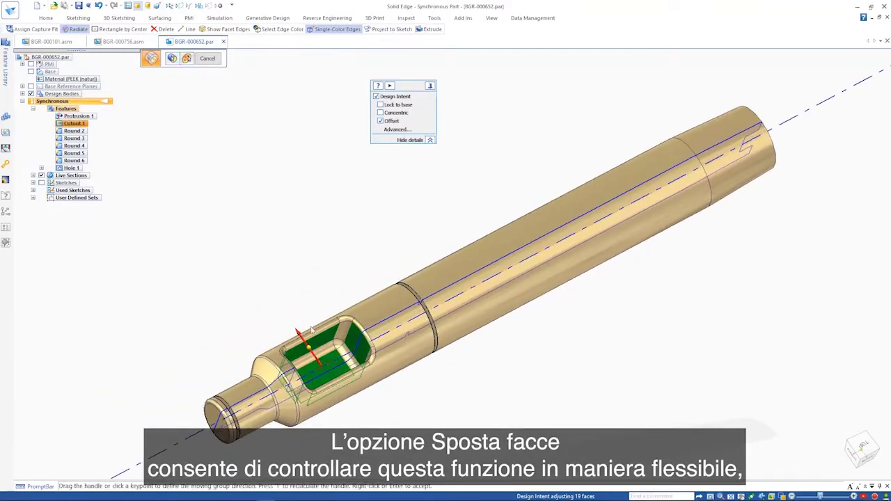
{"action": "middle_click_drag", "start_coordinate": [352, 255], "coordinate": [330, 238]}
{"action": "right_click", "coordinate": [329, 237]}
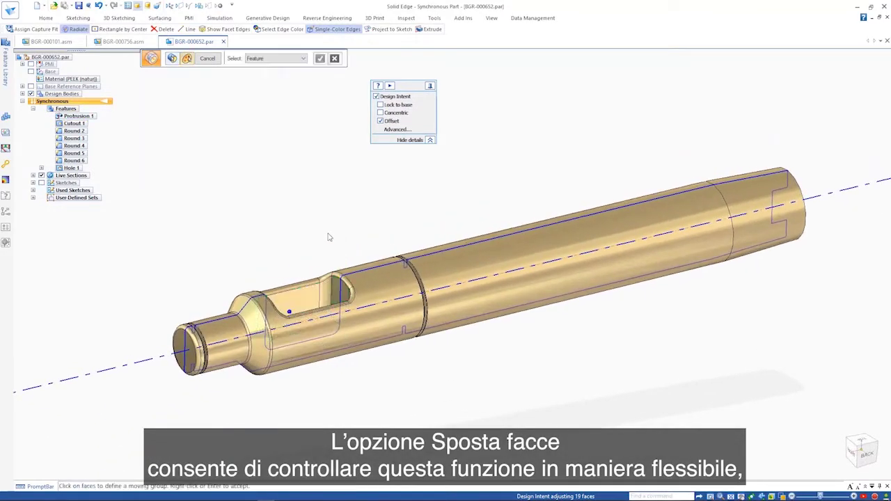
{"action": "left_click", "coordinate": [382, 272]}
{"action": "left_click", "coordinate": [386, 264]}
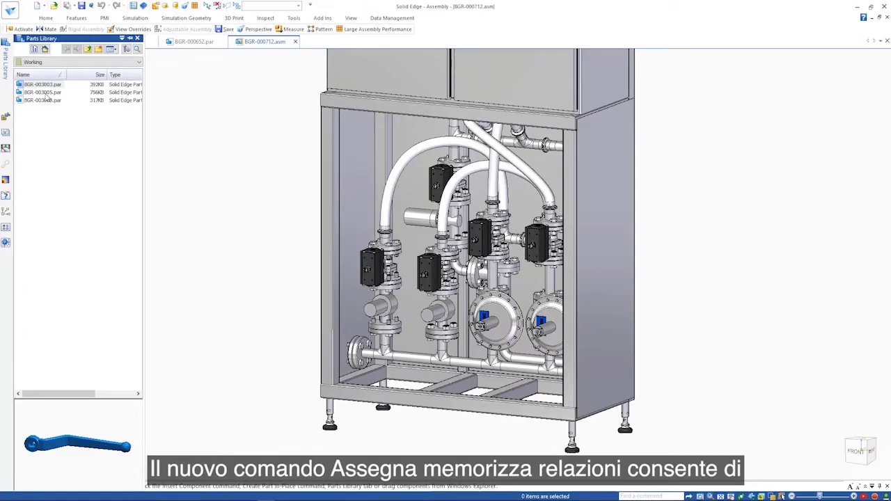
Open handwheel part BGR-003005.par from the Parts Library of assembly BGR-000712
{"action": "left_click", "coordinate": [42, 92]}
{"action": "right_click", "coordinate": [43, 92]}
{"action": "left_click", "coordinate": [84, 144]}
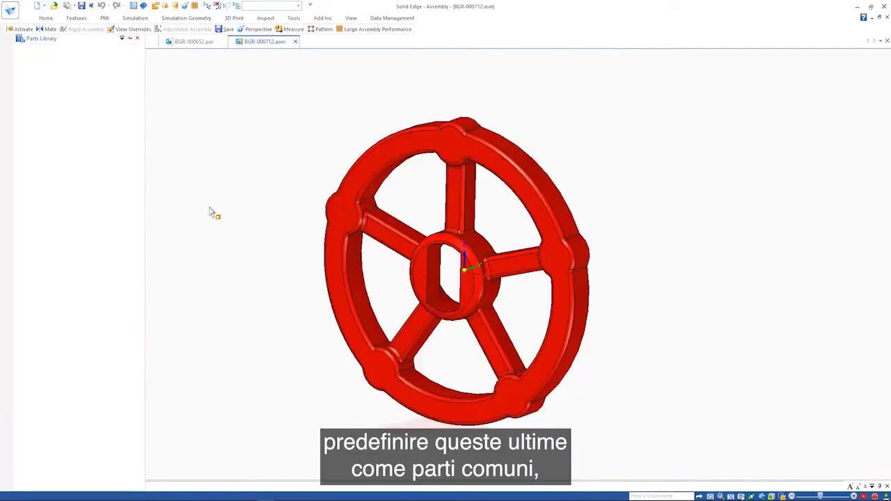
Open Assign Capture Fit for the handwheel and examine the Axial Align and Mate relationships of the Reducing Valve group
{"action": "left_click", "coordinate": [434, 19]}
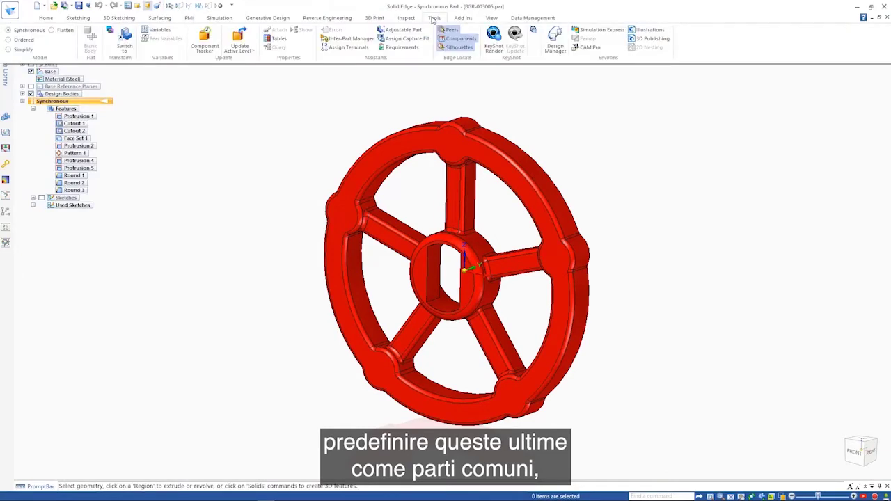
{"action": "left_click", "coordinate": [407, 38]}
{"action": "left_click", "coordinate": [786, 212]}
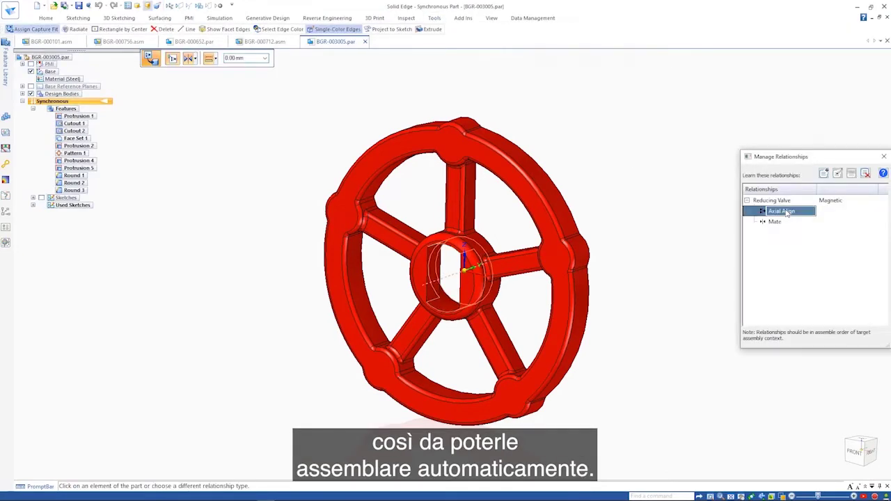
{"action": "left_click", "coordinate": [775, 222]}
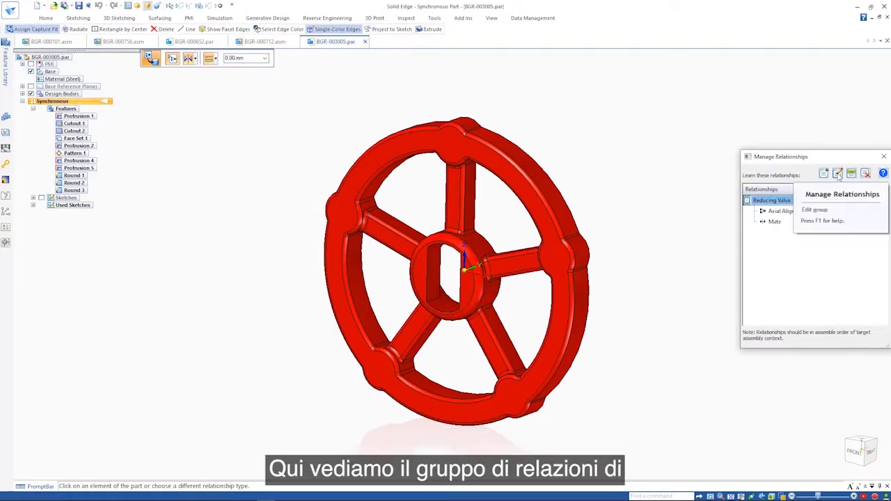
Open the Reducing Valve group for editing and add a Planar Align relationship on the flat face inside the handwheel's hub bore
{"action": "left_click", "coordinate": [838, 175]}
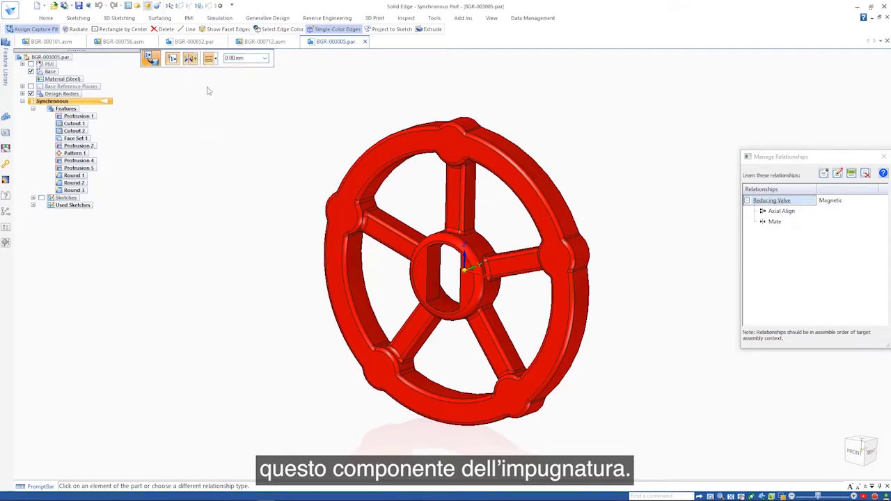
{"action": "left_click", "coordinate": [432, 268]}
{"action": "key", "text": "Escape"}
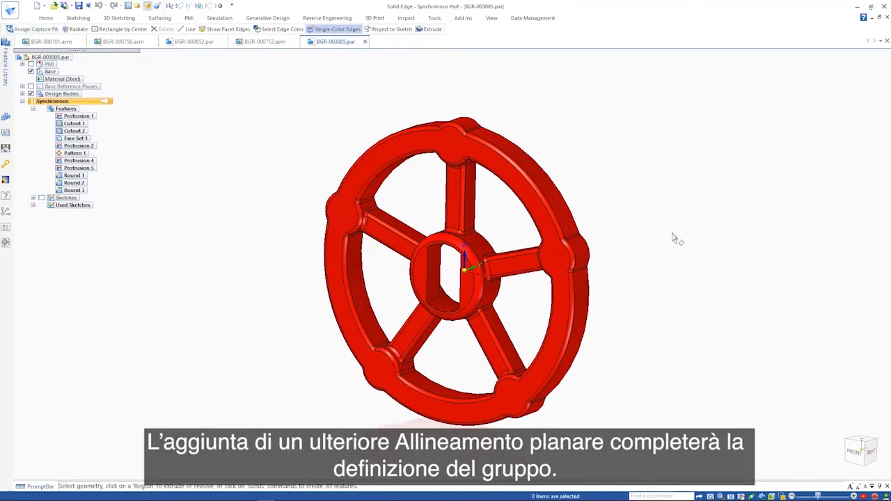
In assembly BGR-000712, place handwheel BGR-003005 on both reducing valve shafts using its Reducing Valve capture-fit group
{"action": "left_click", "coordinate": [260, 44]}
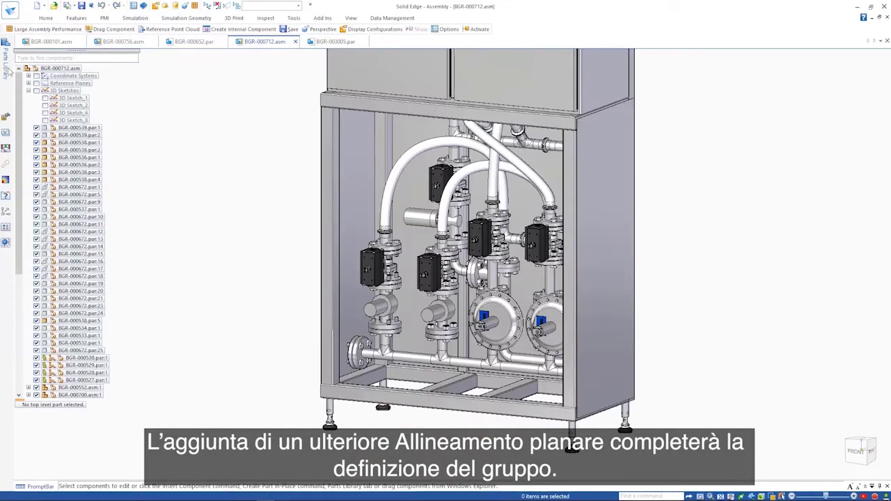
{"action": "left_click", "coordinate": [7, 63]}
{"action": "left_click_drag", "start_coordinate": [51, 93], "coordinate": [193, 161]}
{"action": "left_click_drag", "start_coordinate": [294, 300], "coordinate": [292, 296]}
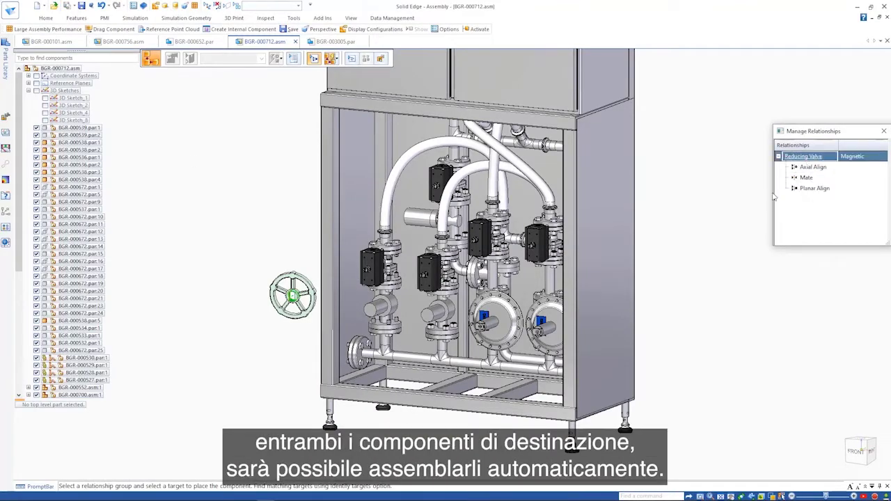
{"action": "left_click", "coordinate": [483, 325]}
{"action": "left_click", "coordinate": [538, 333]}
{"action": "key", "text": "Escape"}
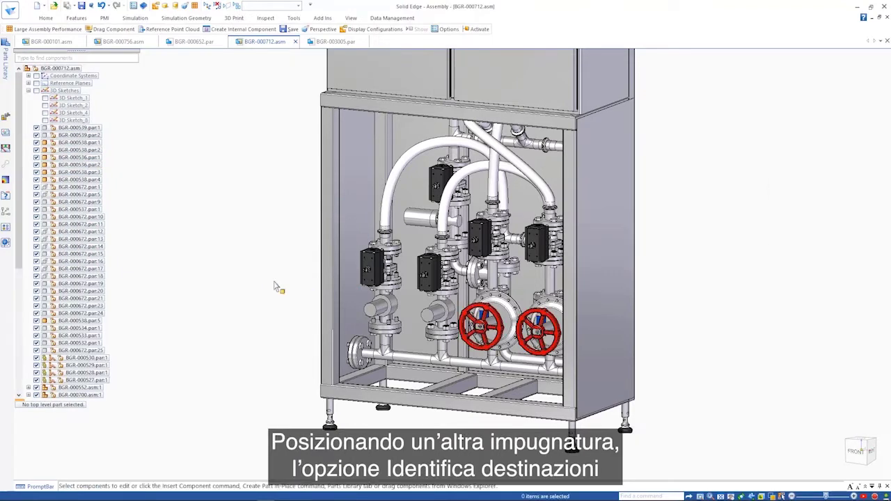
Place the valve lever from the Parts Library on all matching black valve units using Identify Targets and its Valve relationship group
{"action": "left_click", "coordinate": [7, 79]}
{"action": "left_click_drag", "start_coordinate": [42, 84], "coordinate": [271, 274]}
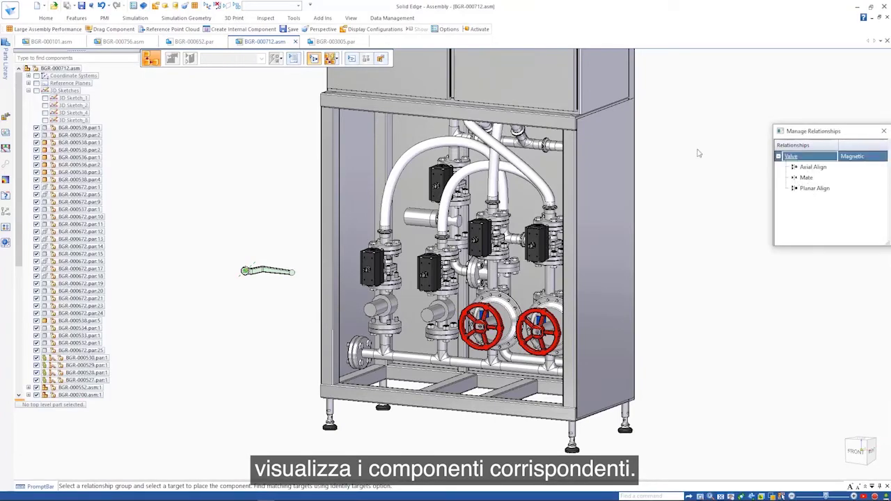
{"action": "left_click", "coordinate": [349, 61]}
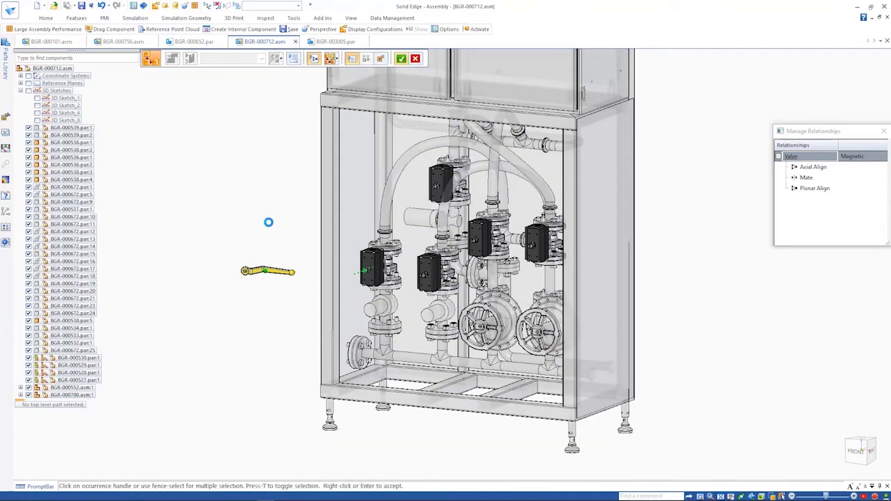
Place the nut with Identify Targets, keeping only the occurrences on the leftmost valve line's flanges by toggling targets per component
{"action": "left_click", "coordinate": [5, 61]}
{"action": "left_click_drag", "start_coordinate": [40, 103], "coordinate": [257, 268]}
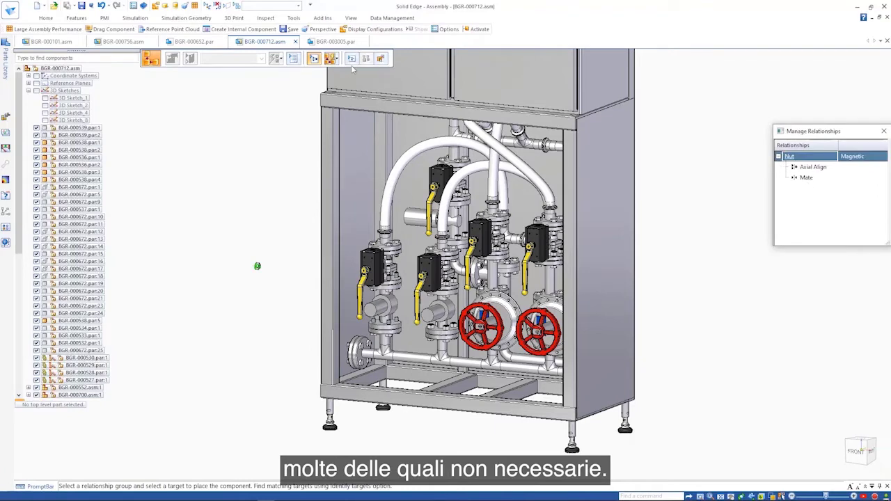
{"action": "left_click", "coordinate": [351, 58]}
{"action": "left_click", "coordinate": [381, 60]}
{"action": "left_click", "coordinate": [333, 314]}
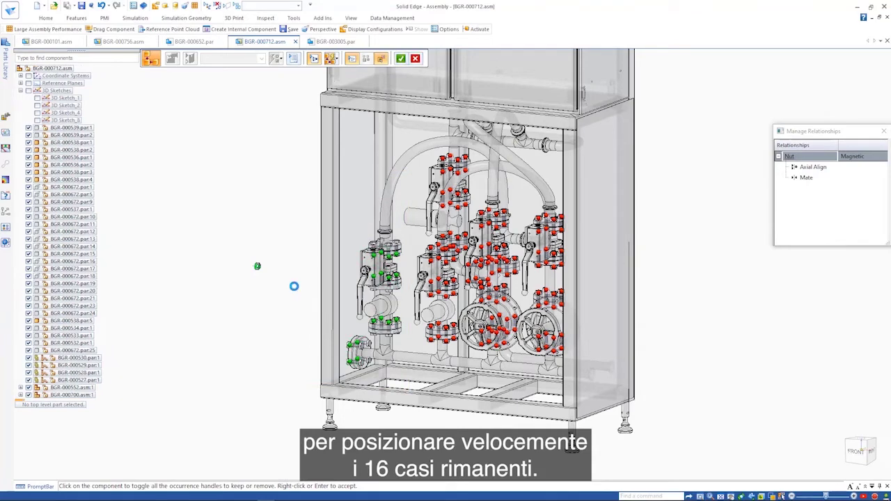
{"action": "key", "text": "Return"}
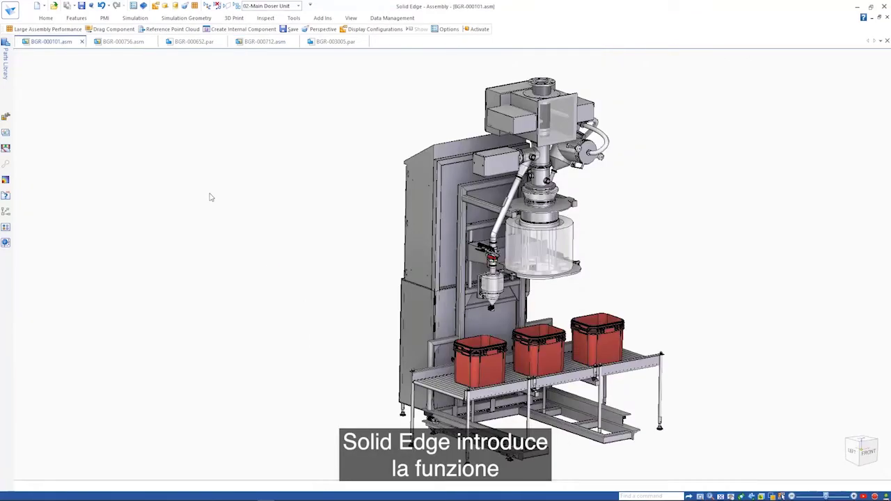
Show assembly BGR-000101 in configuration 01-All Parts and insert point cloud Factory.pts with Medium density and Automatic point size
{"action": "left_click", "coordinate": [298, 7]}
{"action": "left_click", "coordinate": [279, 20]}
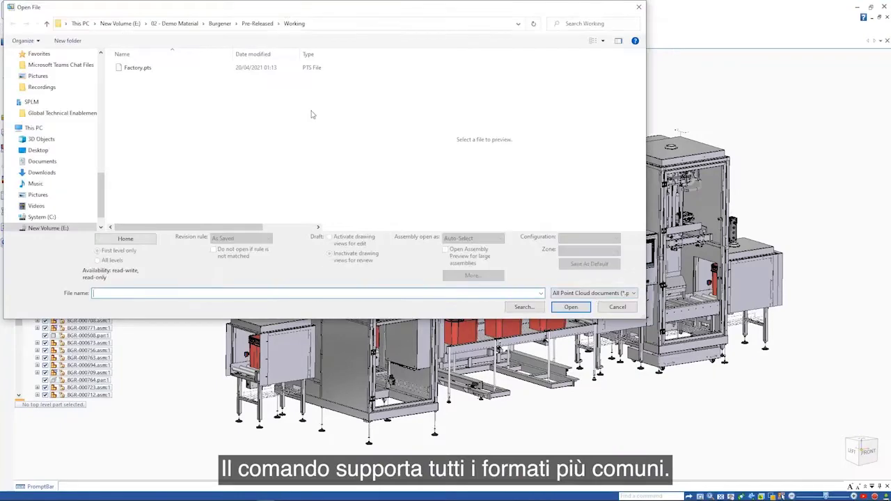
{"action": "left_click", "coordinate": [592, 293]}
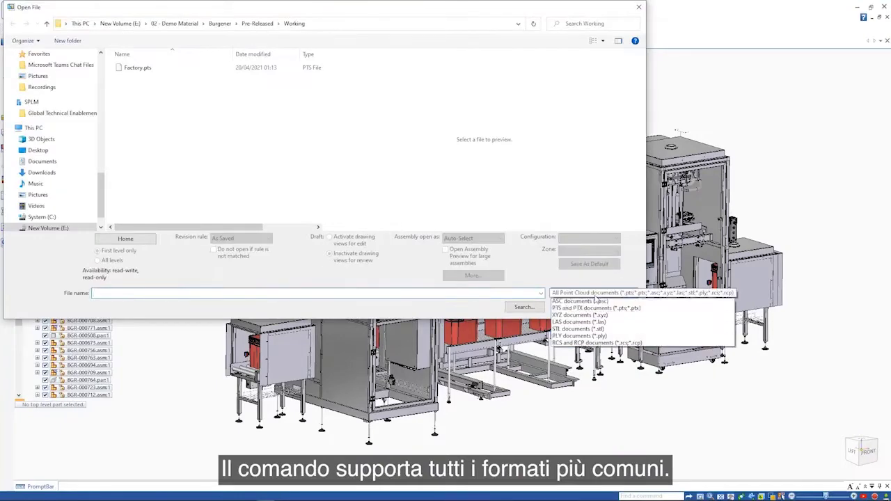
{"action": "left_click", "coordinate": [595, 317]}
{"action": "double_click", "coordinate": [137, 69]}
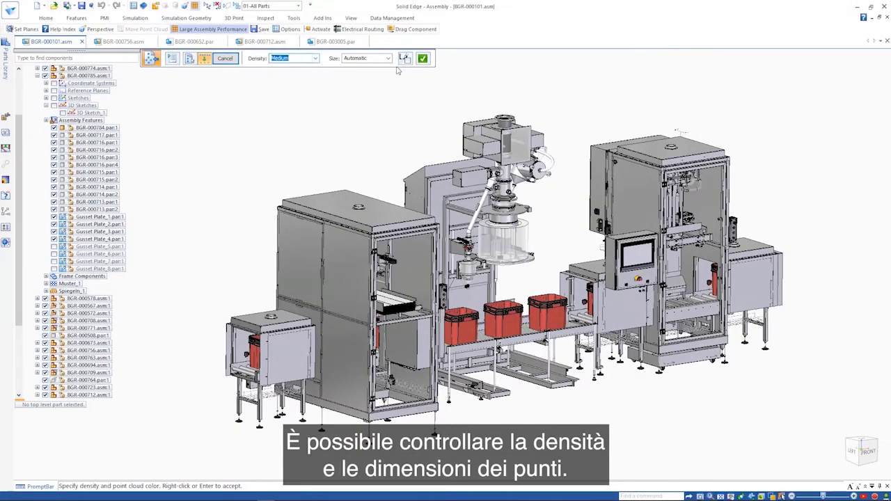
{"action": "left_click", "coordinate": [422, 58]}
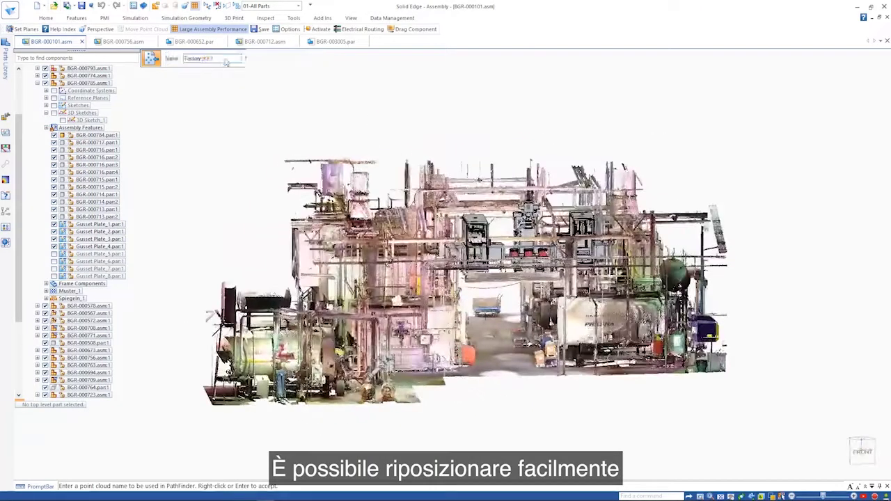
Finish naming the factory point cloud and move it into position relative to the machine line
{"action": "left_click", "coordinate": [225, 59]}
{"action": "left_click", "coordinate": [426, 333]}
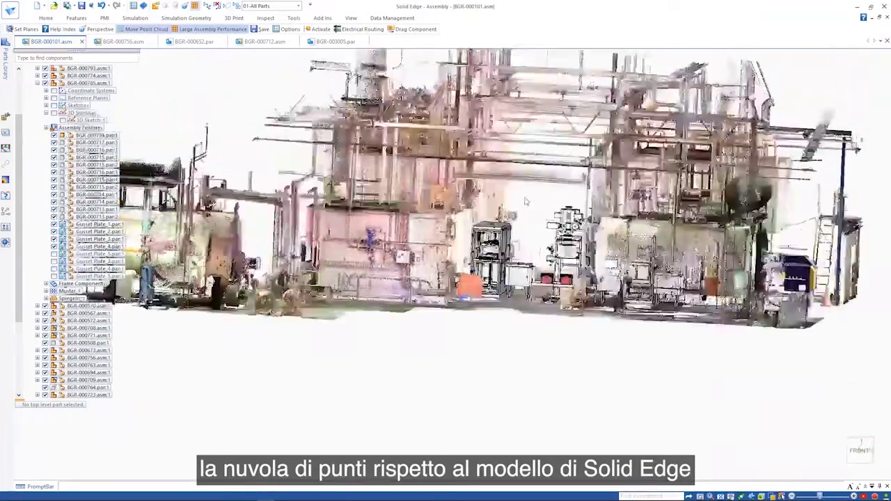
{"action": "middle_click_drag", "start_coordinate": [427, 333], "coordinate": [487, 366]}
{"action": "left_click", "coordinate": [488, 366]}
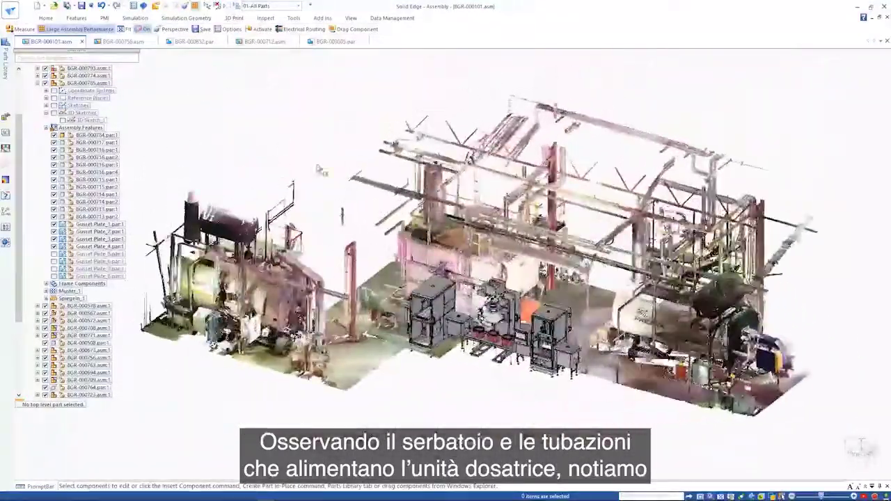
Apply the display configuration that includes the storage tank and feed piping, and clear the selection of tank BGR-000500
{"action": "left_click", "coordinate": [298, 6]}
{"action": "double_click", "coordinate": [323, 34]}
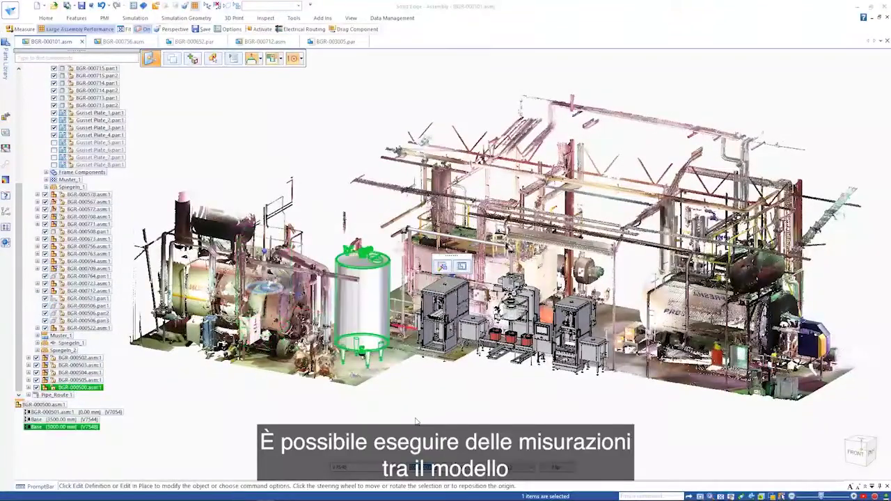
{"action": "key", "text": "Escape"}
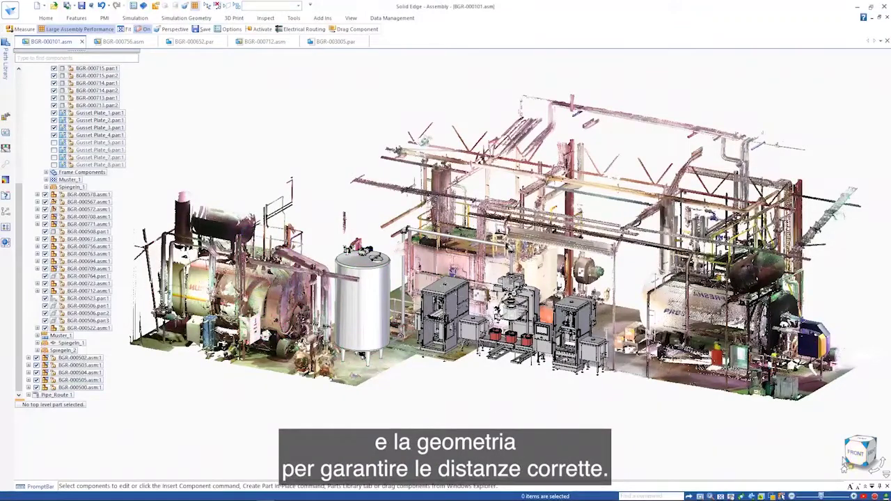
From the front view, measure between the feed pipe's elbow flange and the scanned beam above it
{"action": "left_click", "coordinate": [855, 453]}
{"action": "scroll", "coordinate": [472, 262], "scroll_direction": "up", "scroll_amount": 8}
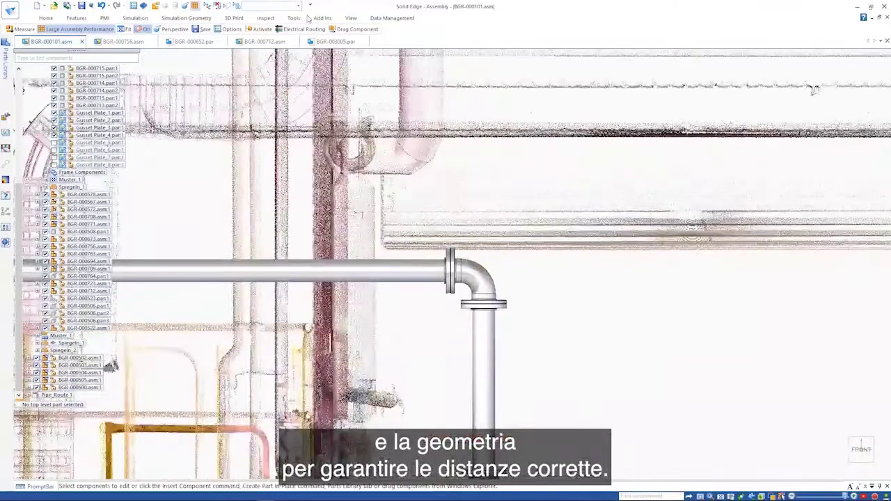
{"action": "left_click", "coordinate": [266, 18]}
{"action": "left_click", "coordinate": [51, 41]}
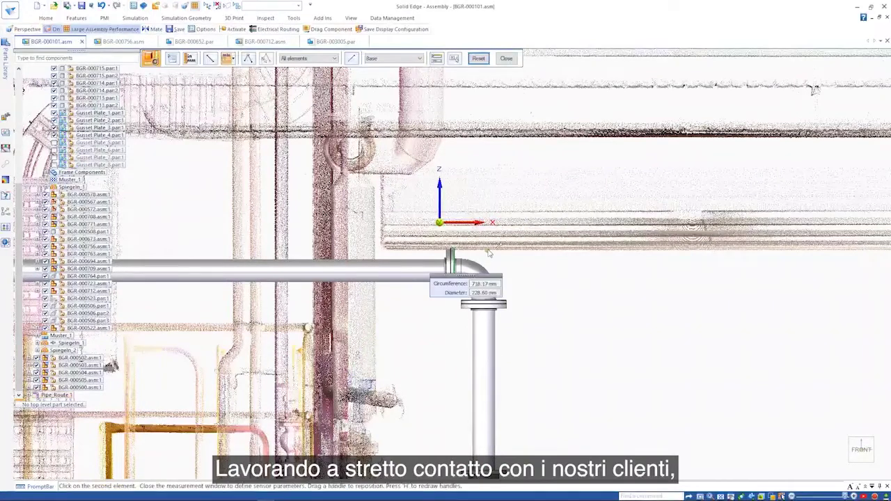
{"action": "left_click", "coordinate": [489, 254]}
{"action": "key", "text": "Escape"}
Set the pipe path dimension in the top-level 3D Sketch_1 to 850 mm and clear the selection
{"action": "left_click_drag", "start_coordinate": [18, 286], "coordinate": [18, 175]}
{"action": "left_click", "coordinate": [73, 98]}
{"action": "left_click", "coordinate": [215, 449]}
{"action": "left_click", "coordinate": [768, 374]}
{"action": "type", "text": "850"}
{"action": "key", "text": "Return"}
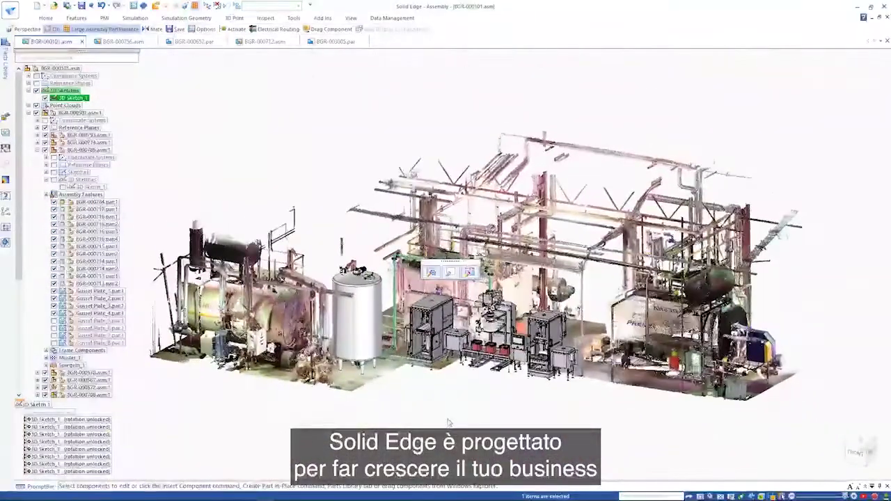
{"action": "left_click", "coordinate": [449, 422]}
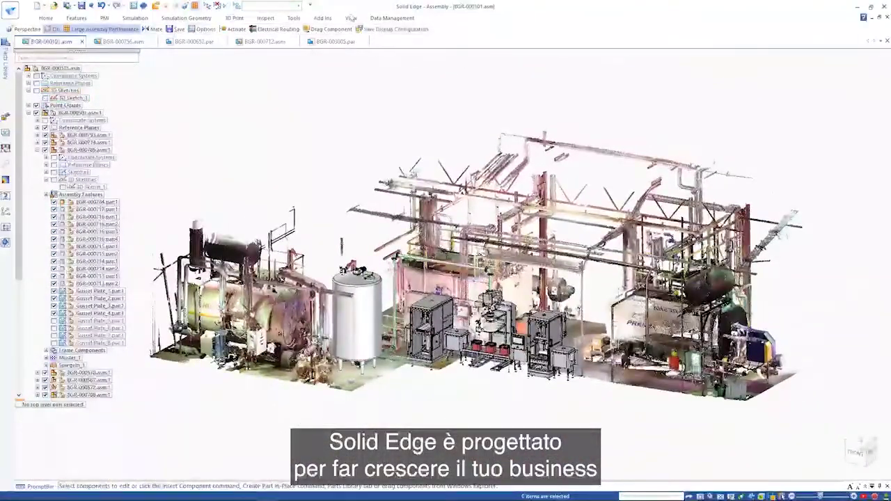